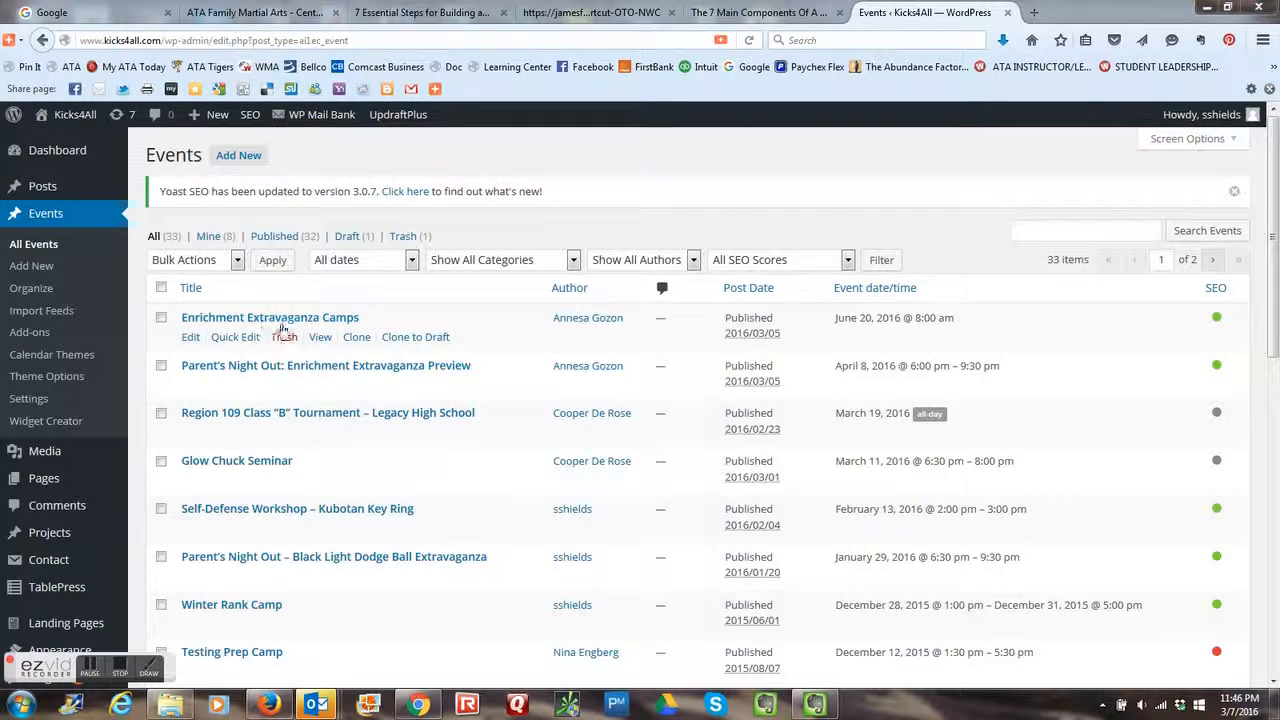
Step: Open the Enrichment Extravaganza Camps event for editing and give it an end time of 5:00pm on 6/20/2016
click(318, 317)
click(190, 338)
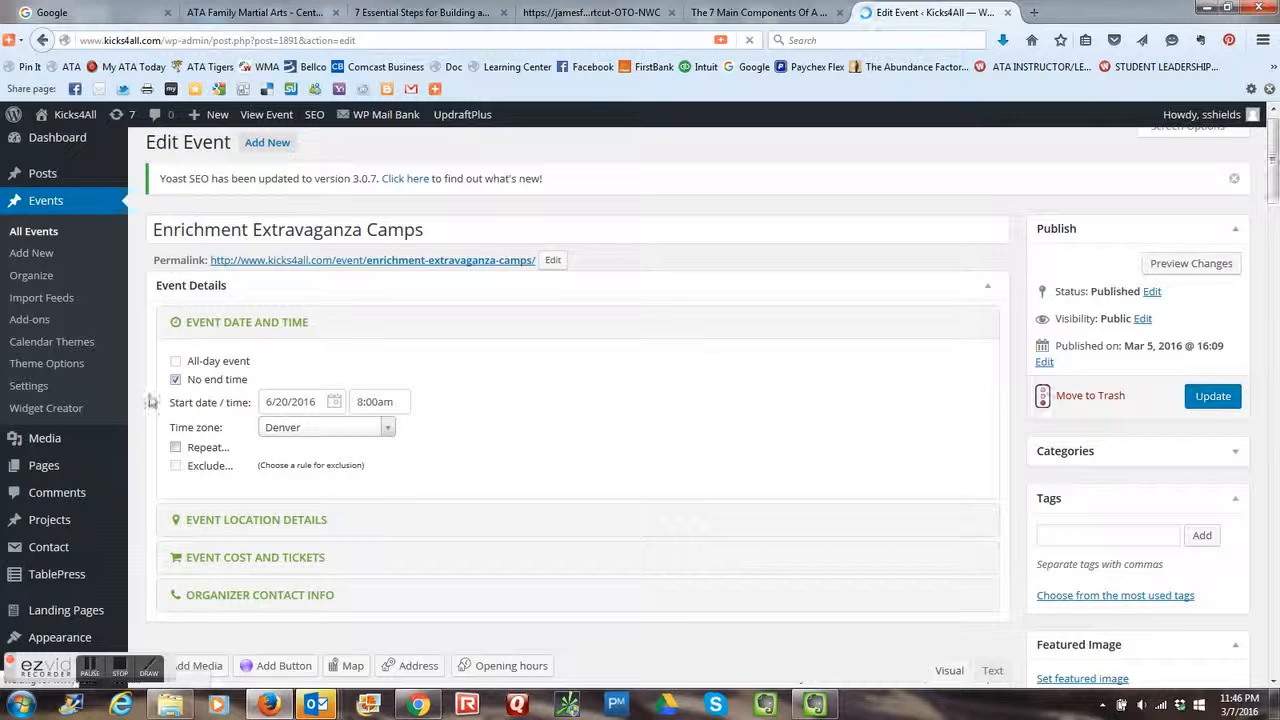
click(177, 380)
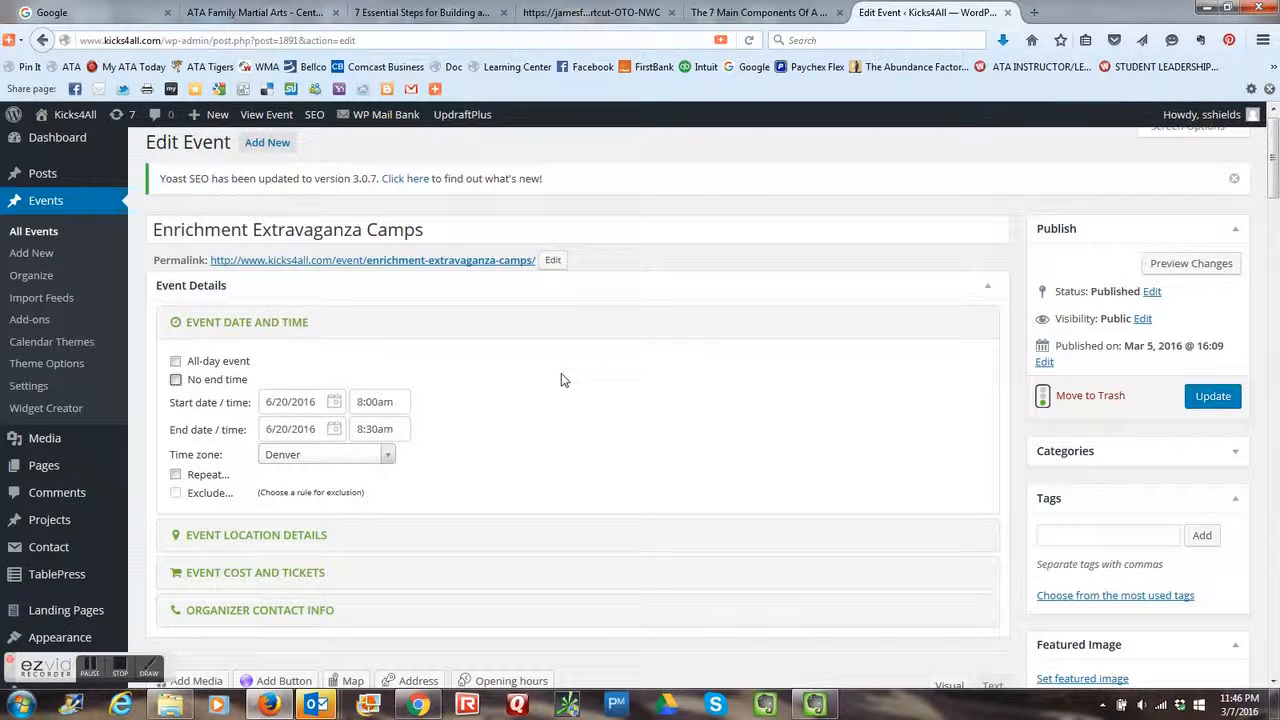
click(387, 428)
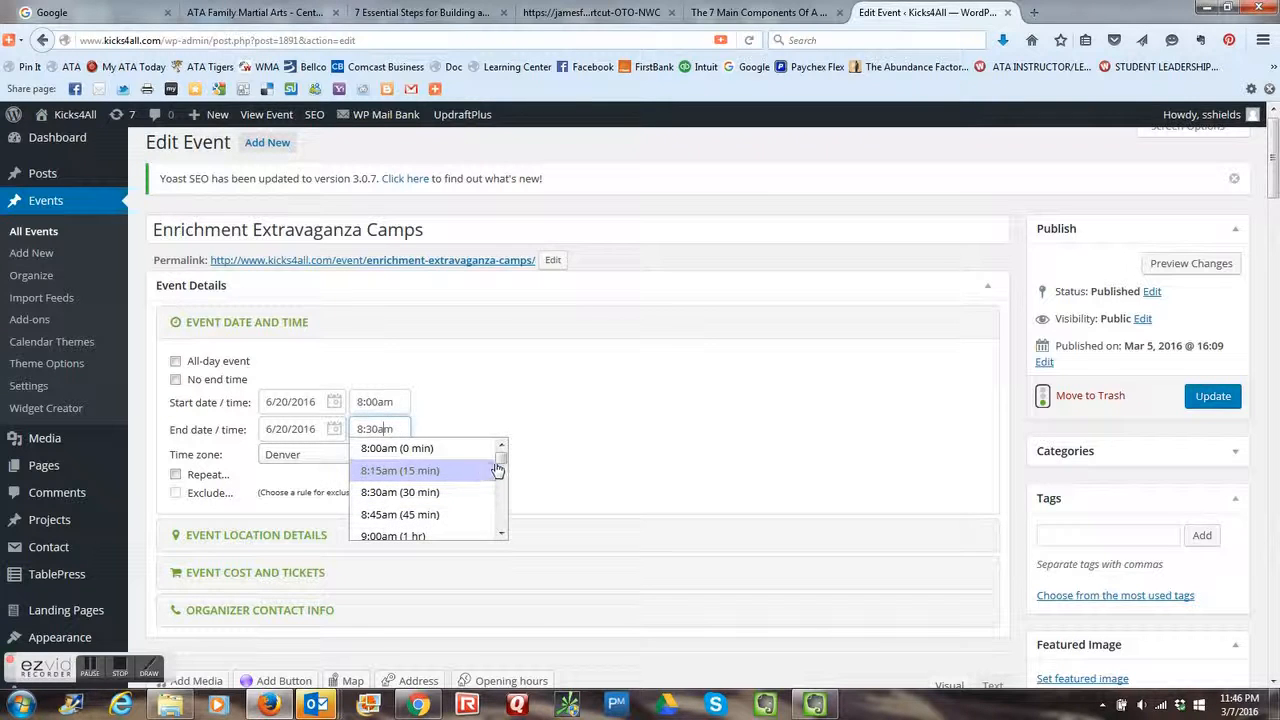
drag(502, 462, 504, 505)
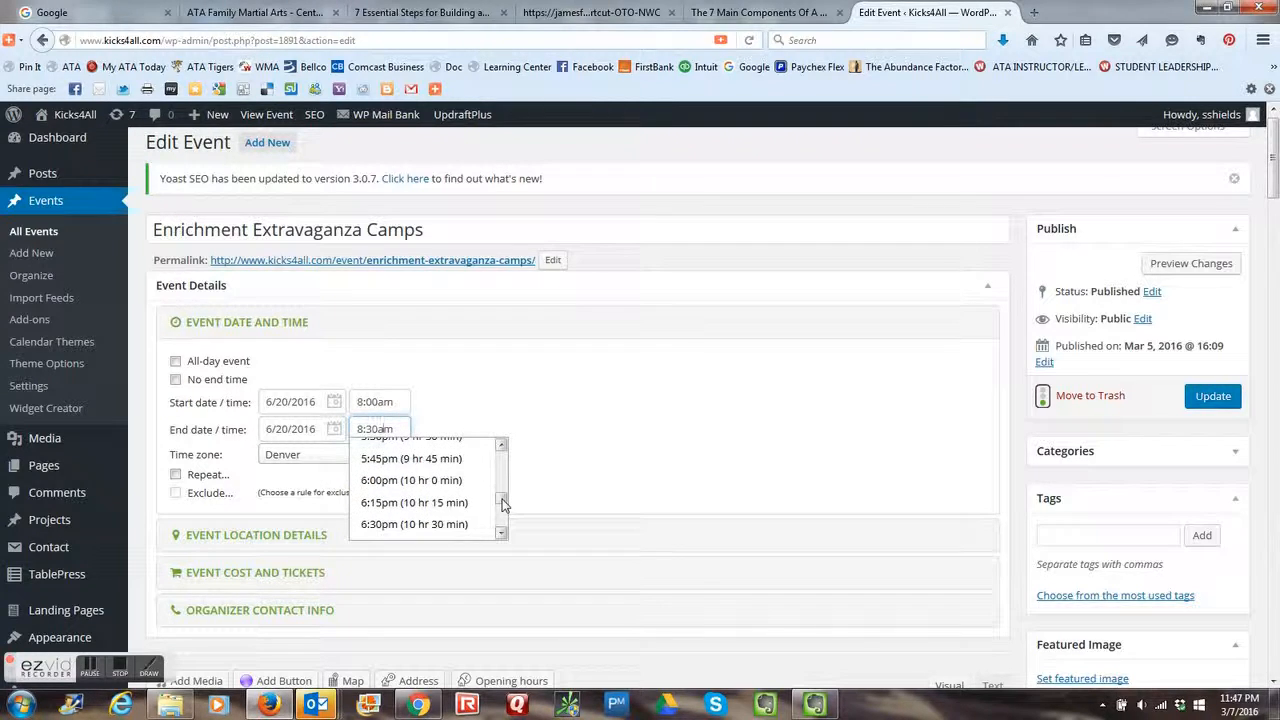
scroll(397, 508, up, 2)
scroll(397, 508, up, 3)
click(388, 486)
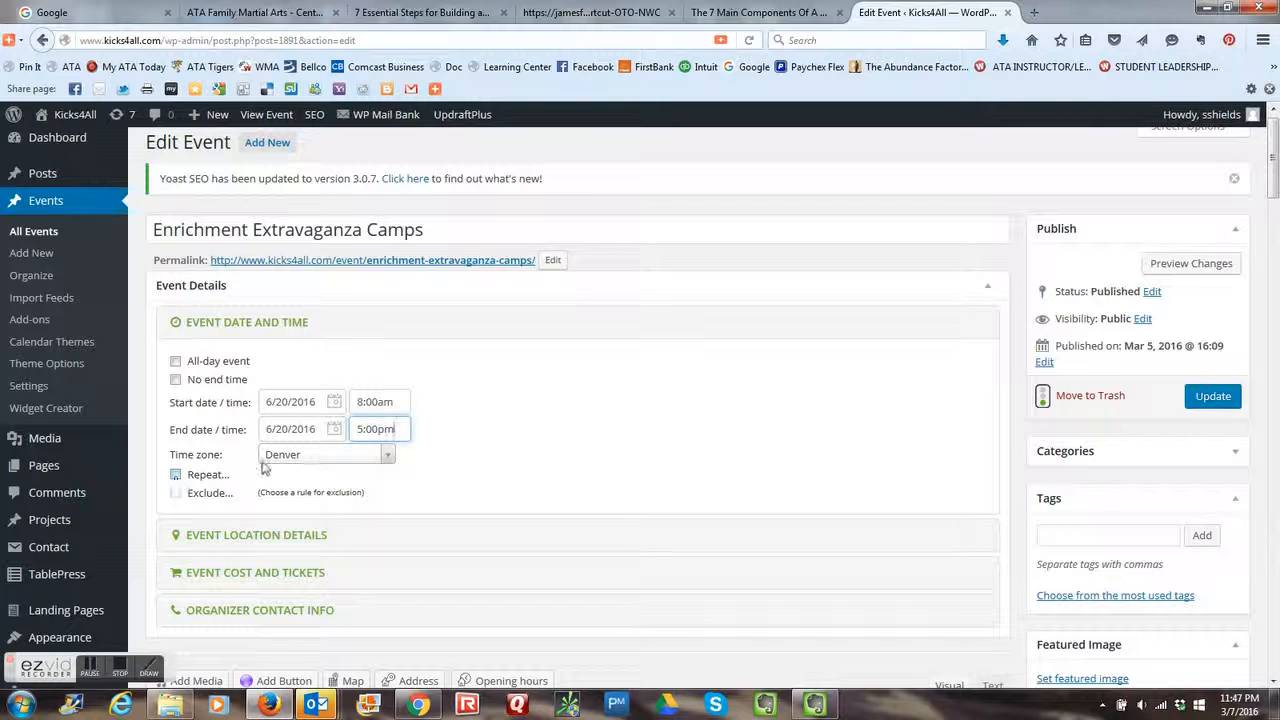
Step: Make the event repeat daily, every 1 day, ending on 6/24/2016, and apply the recurrence pattern
click(175, 476)
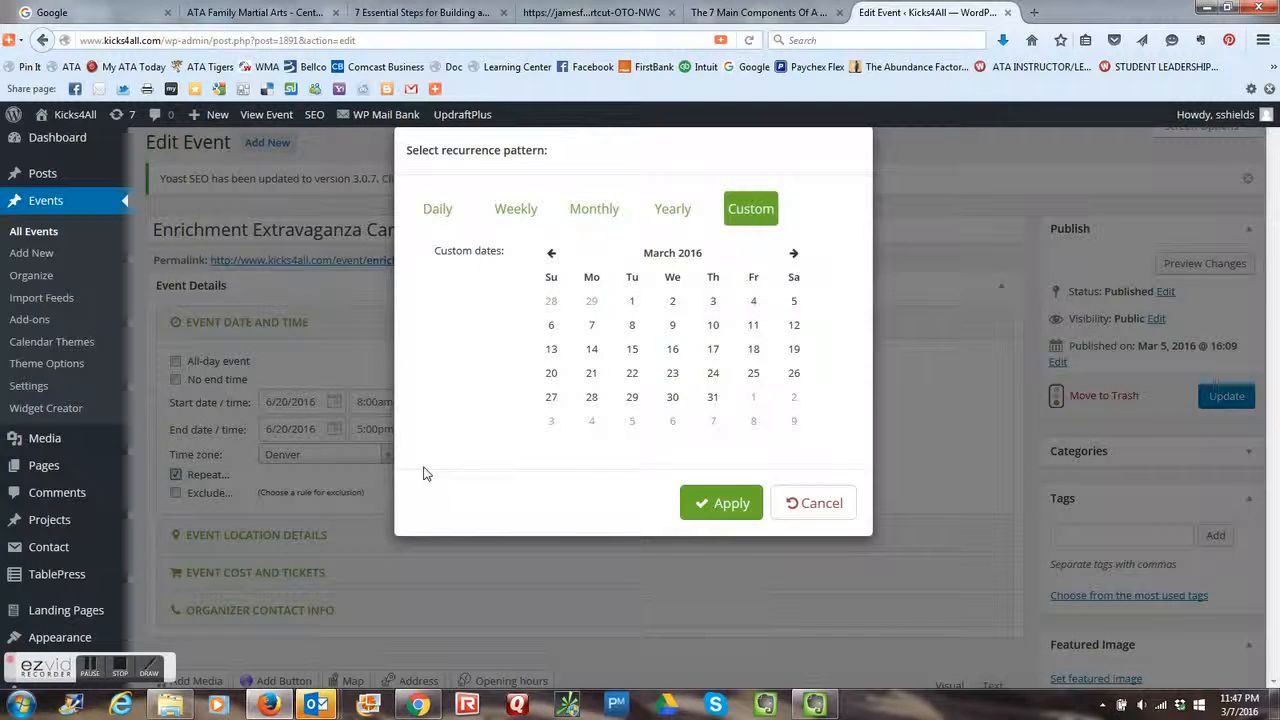
click(442, 212)
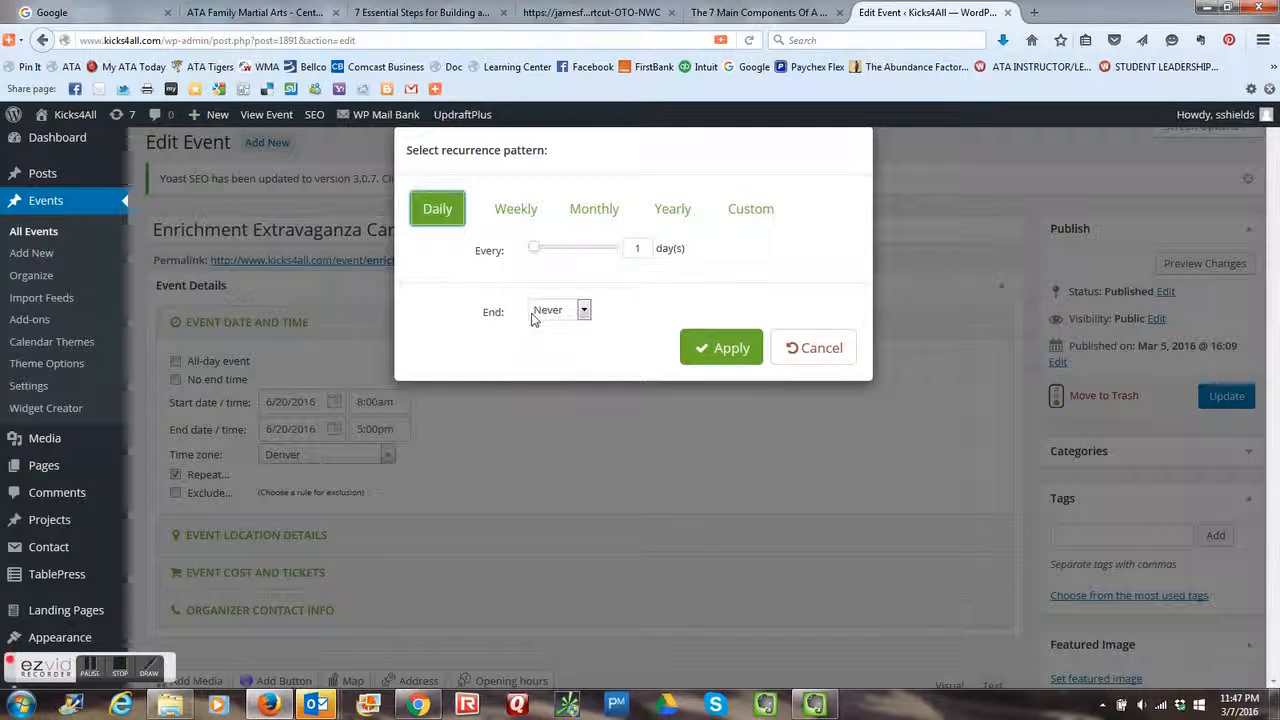
click(583, 312)
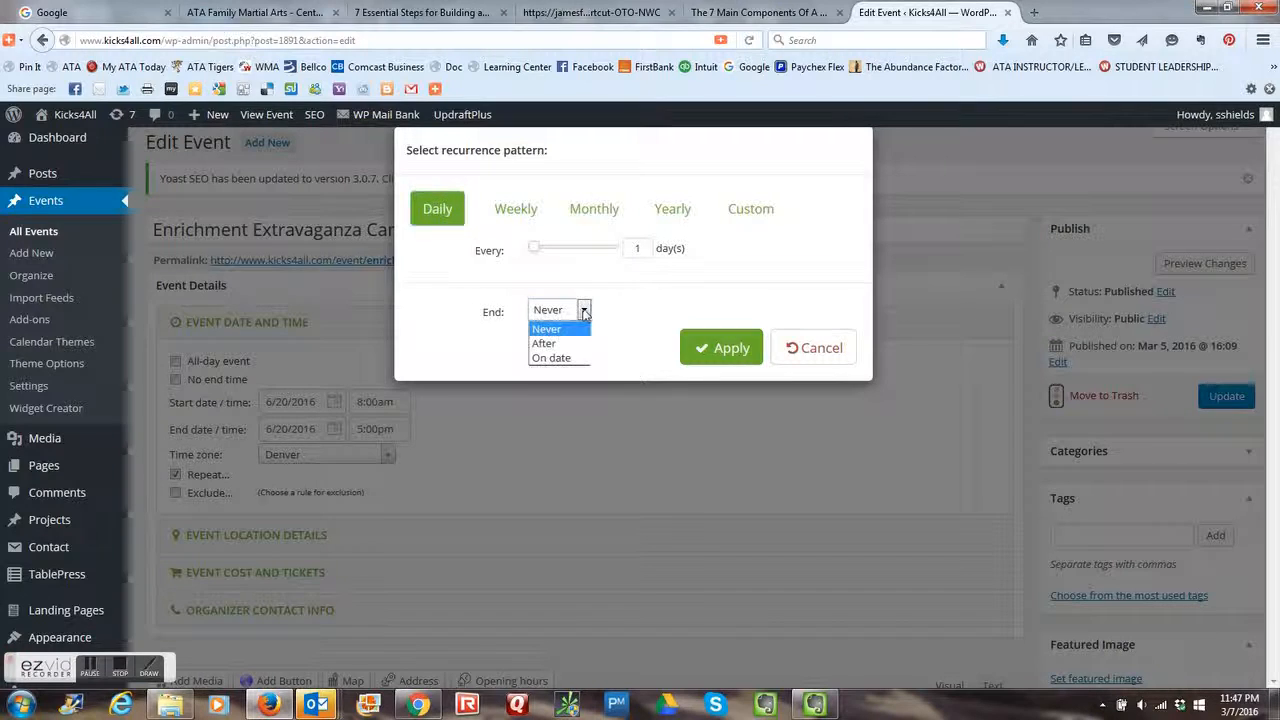
click(553, 358)
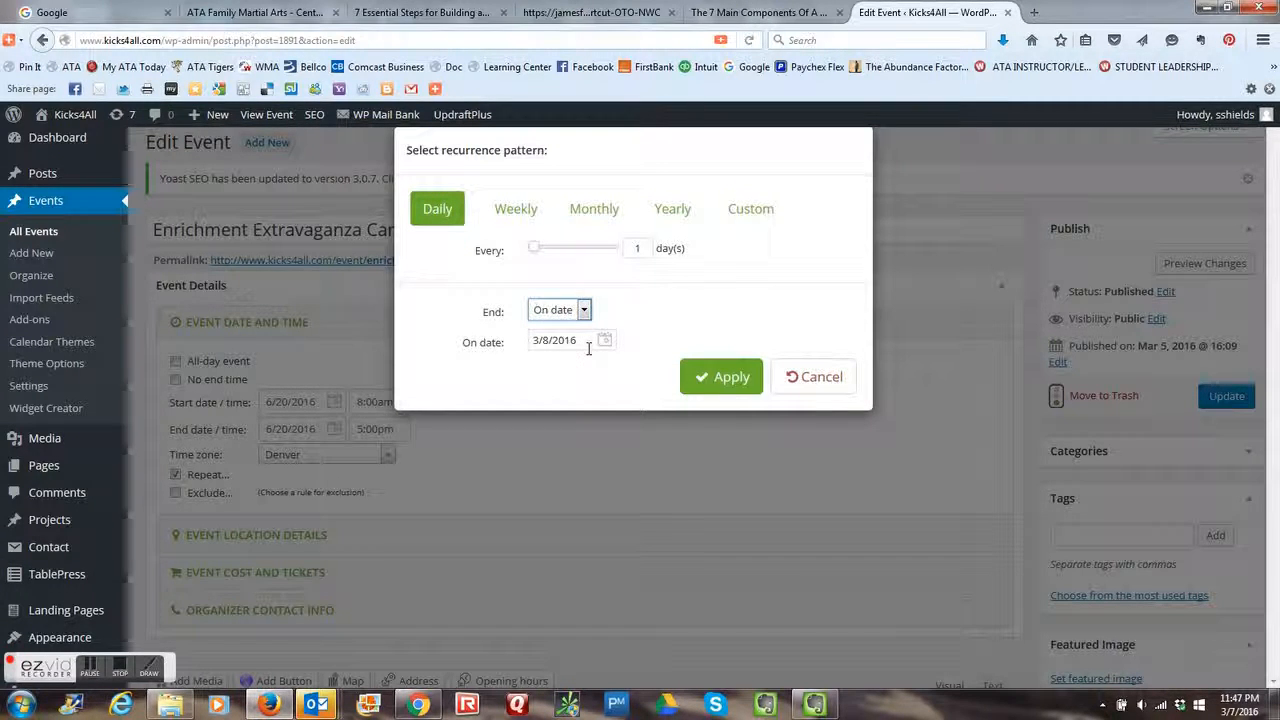
click(603, 340)
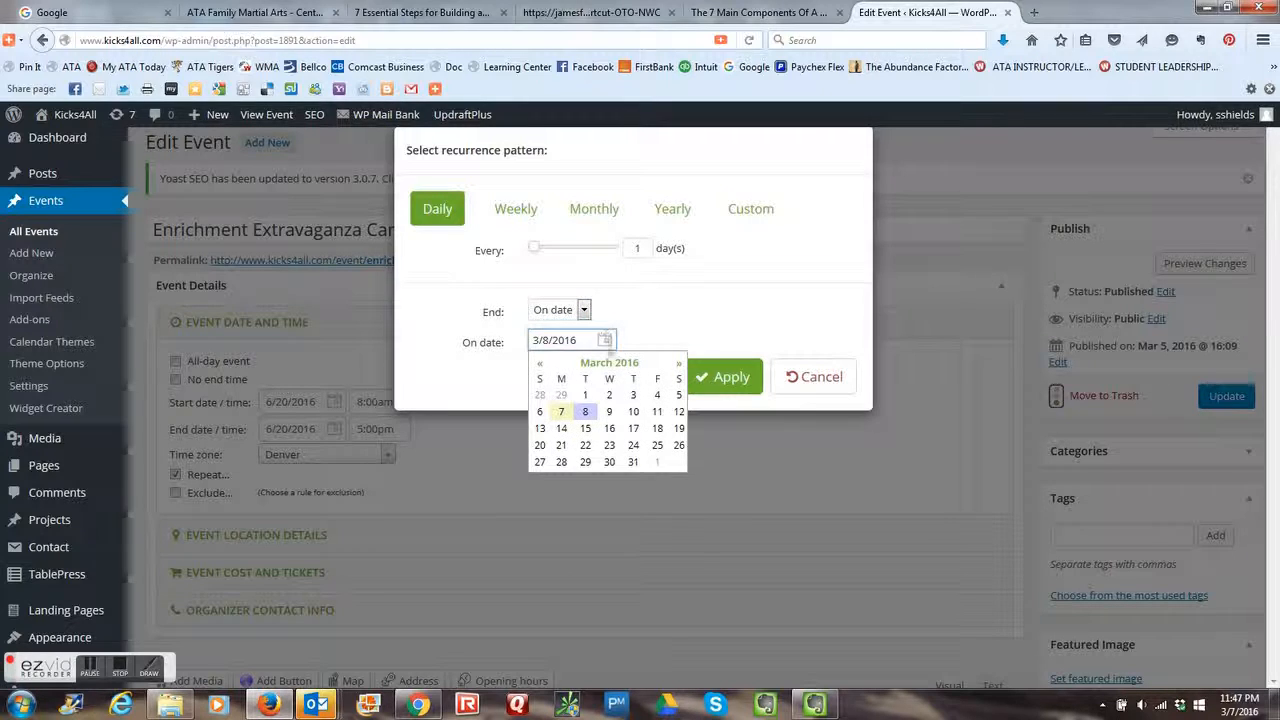
click(680, 364)
click(680, 364)
click(680, 364)
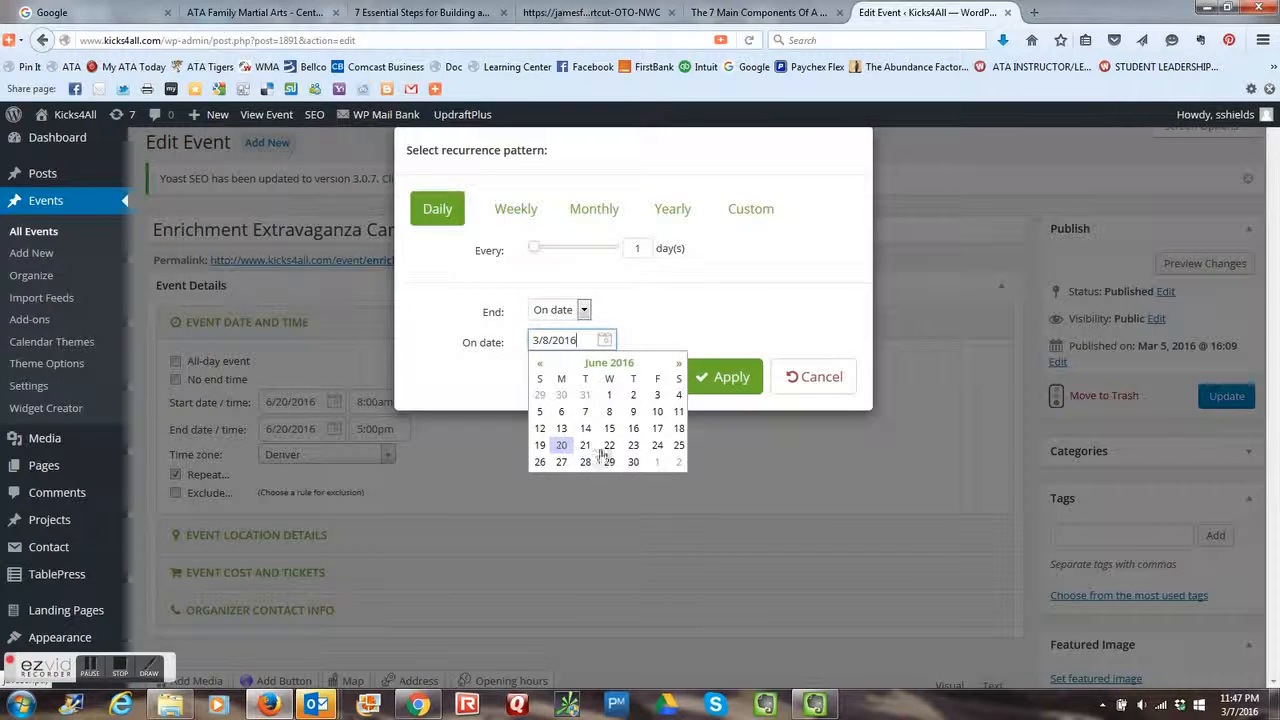
click(656, 448)
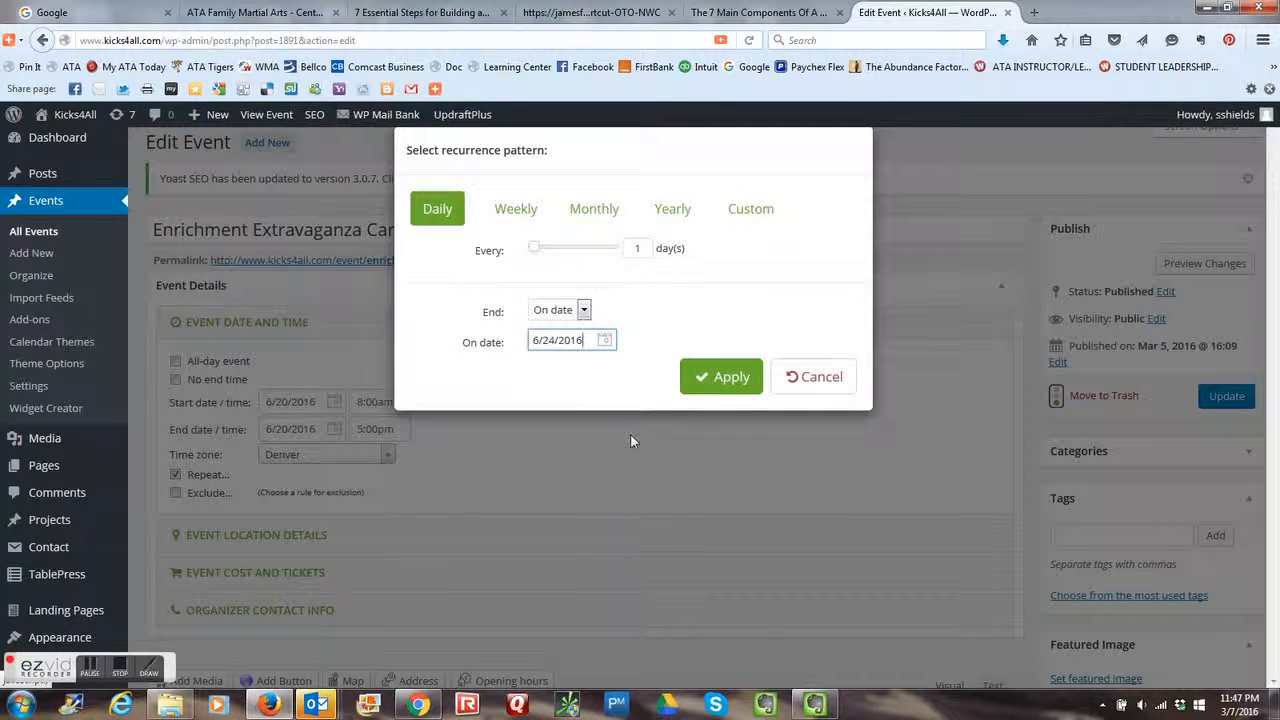
click(715, 377)
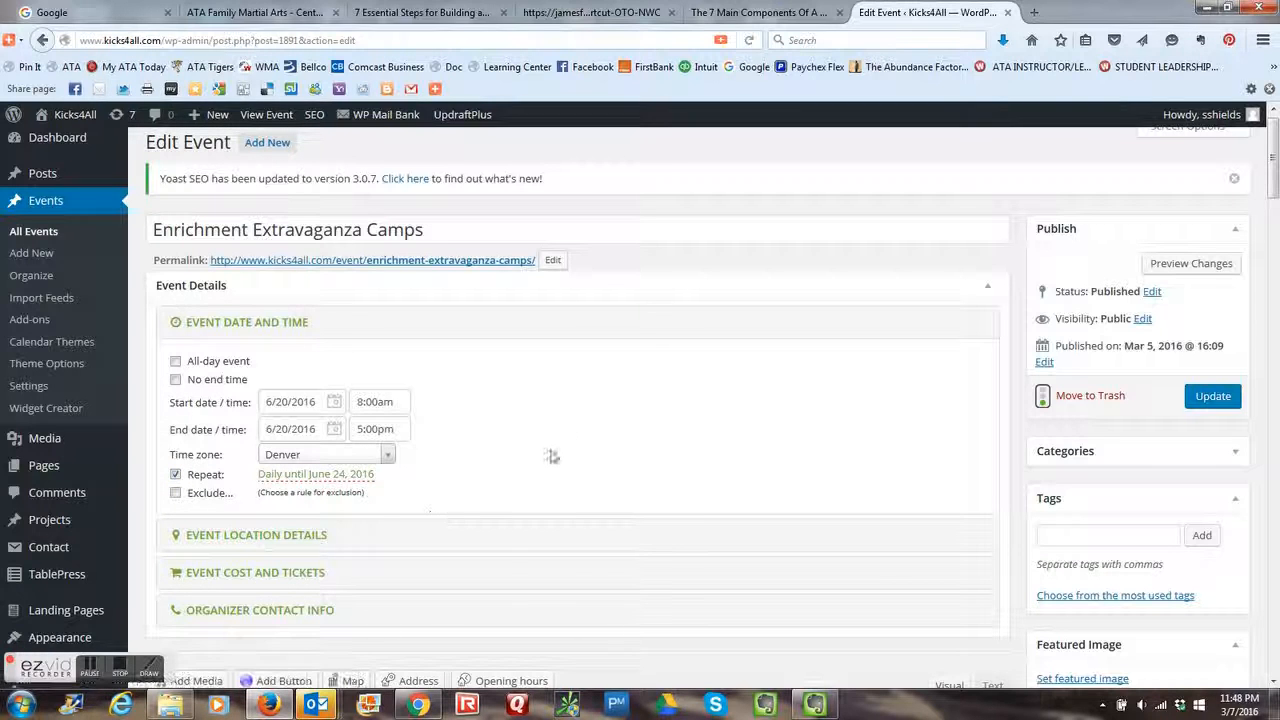
Step: Preview the event changes and examine the event page's date, time, location and camp session details
scroll(776, 495, up, 1)
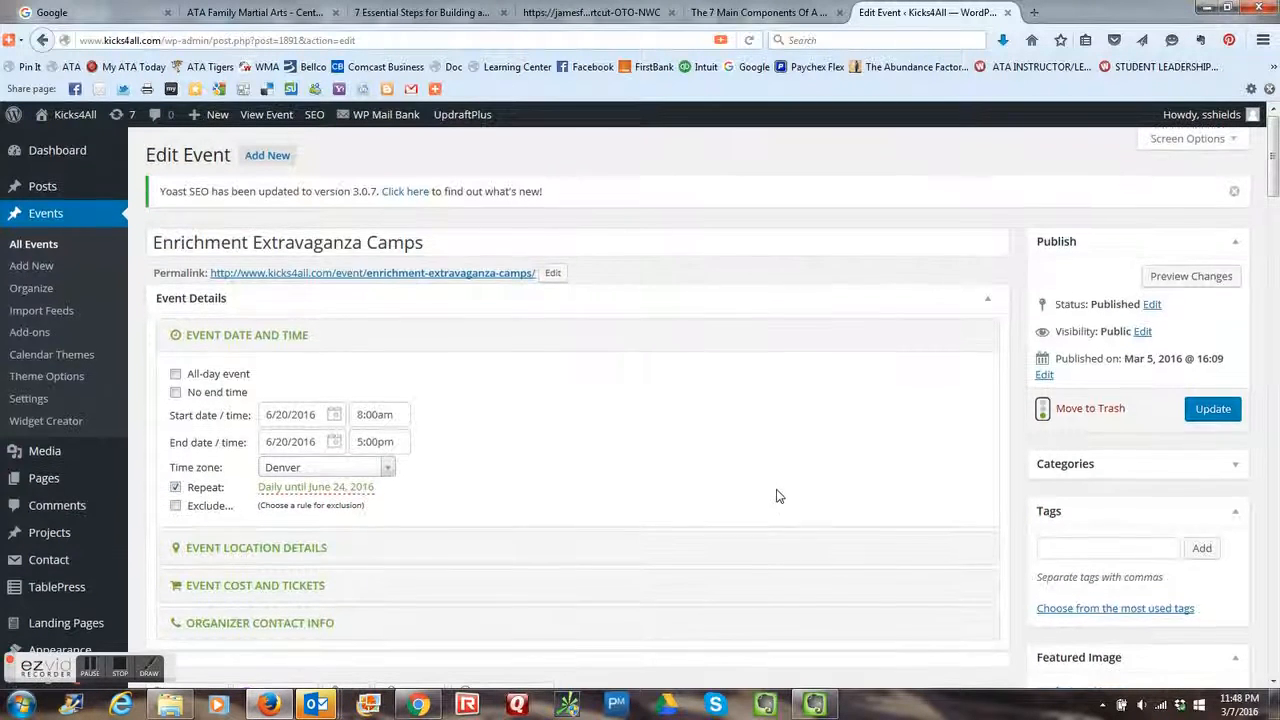
click(1198, 283)
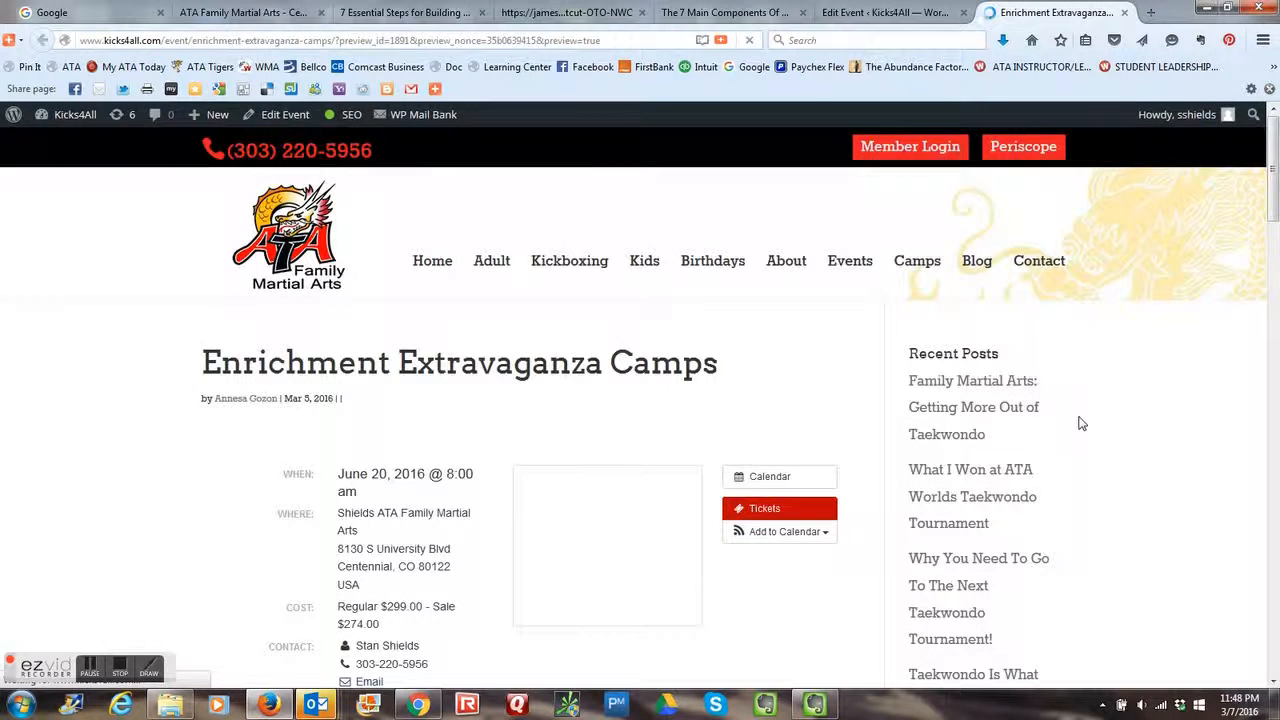
scroll(1124, 416, down, 1)
scroll(1124, 416, down, 1)
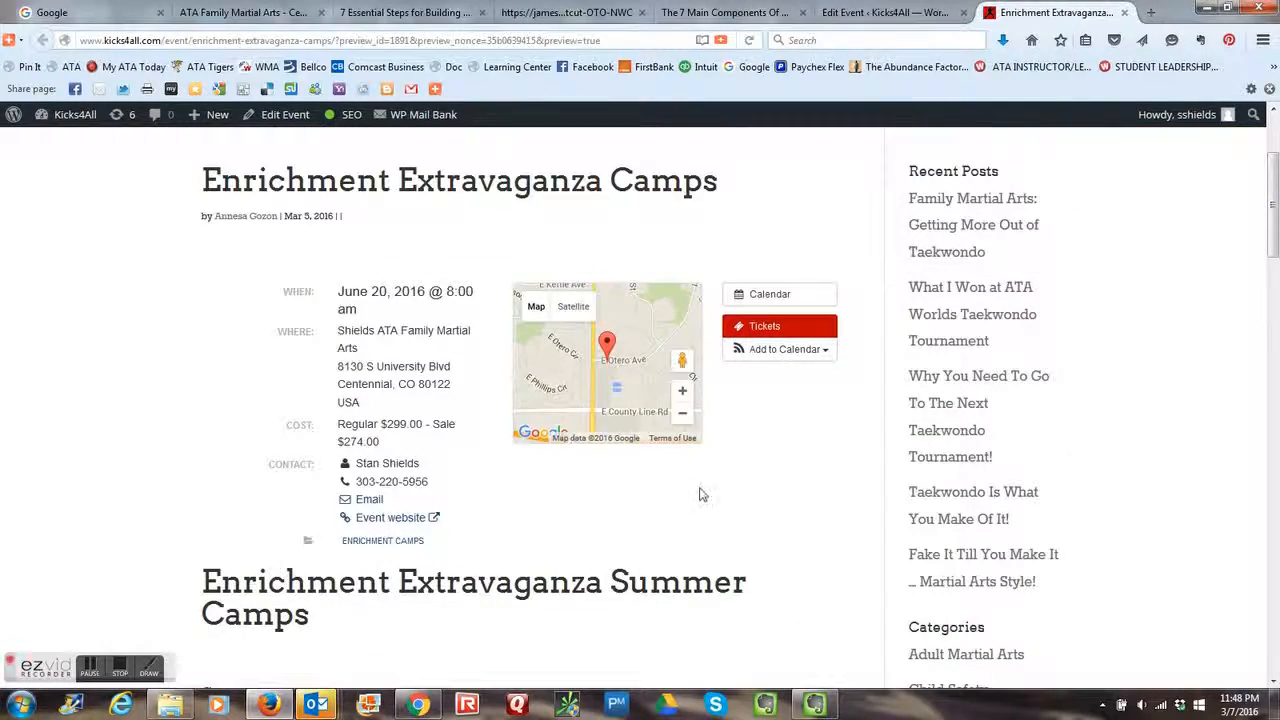
scroll(700, 490, down, 3)
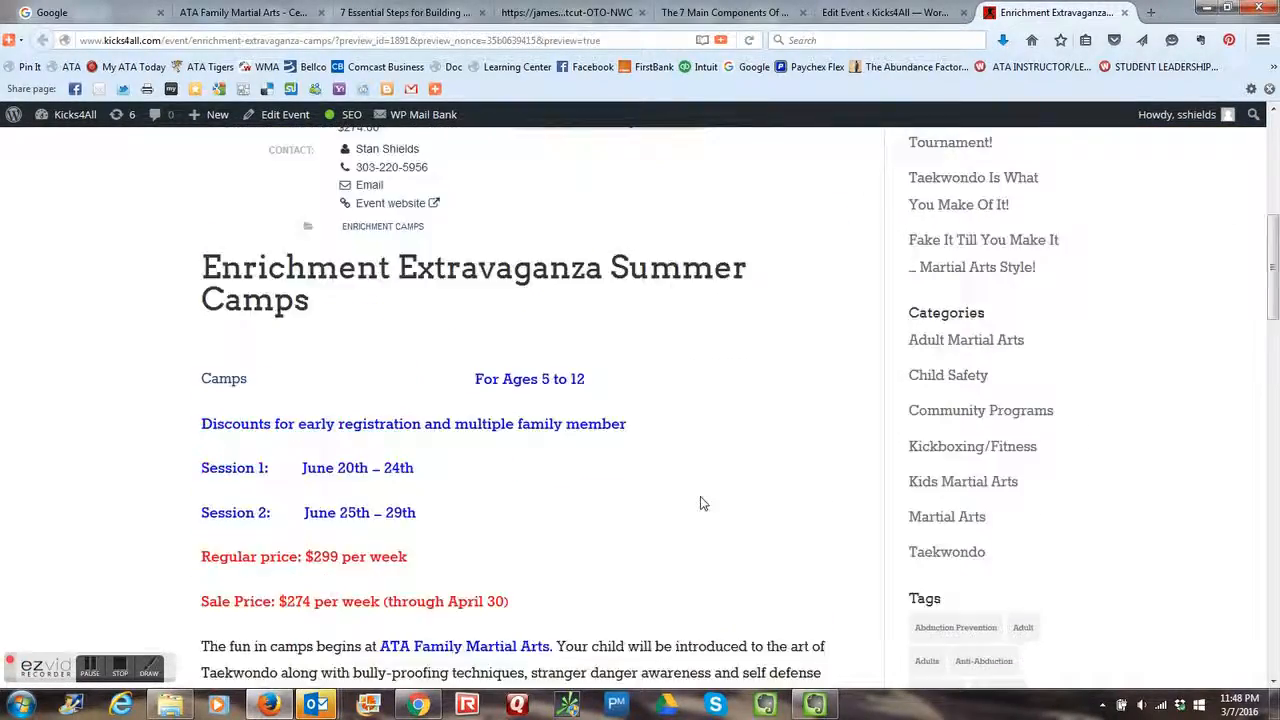
scroll(700, 503, up, 3)
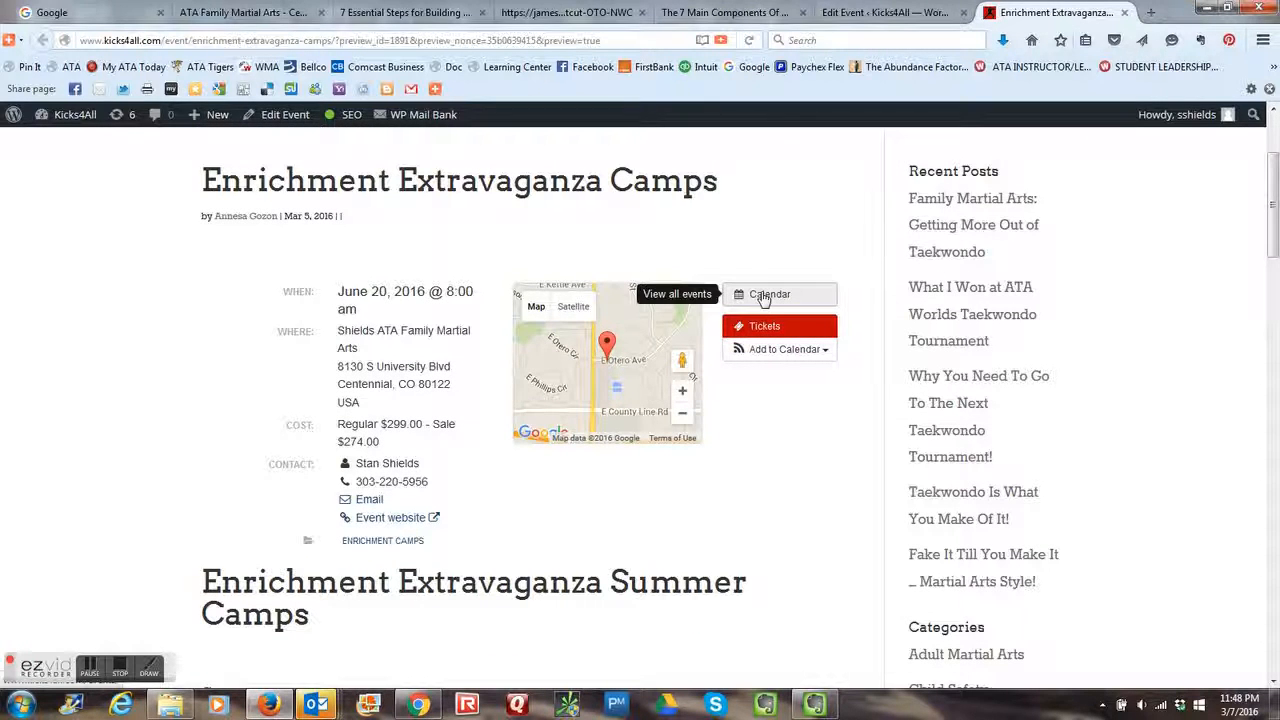
Step: View all events in the site's calendar and browse forward to June 2016 to check the camp dates
click(765, 298)
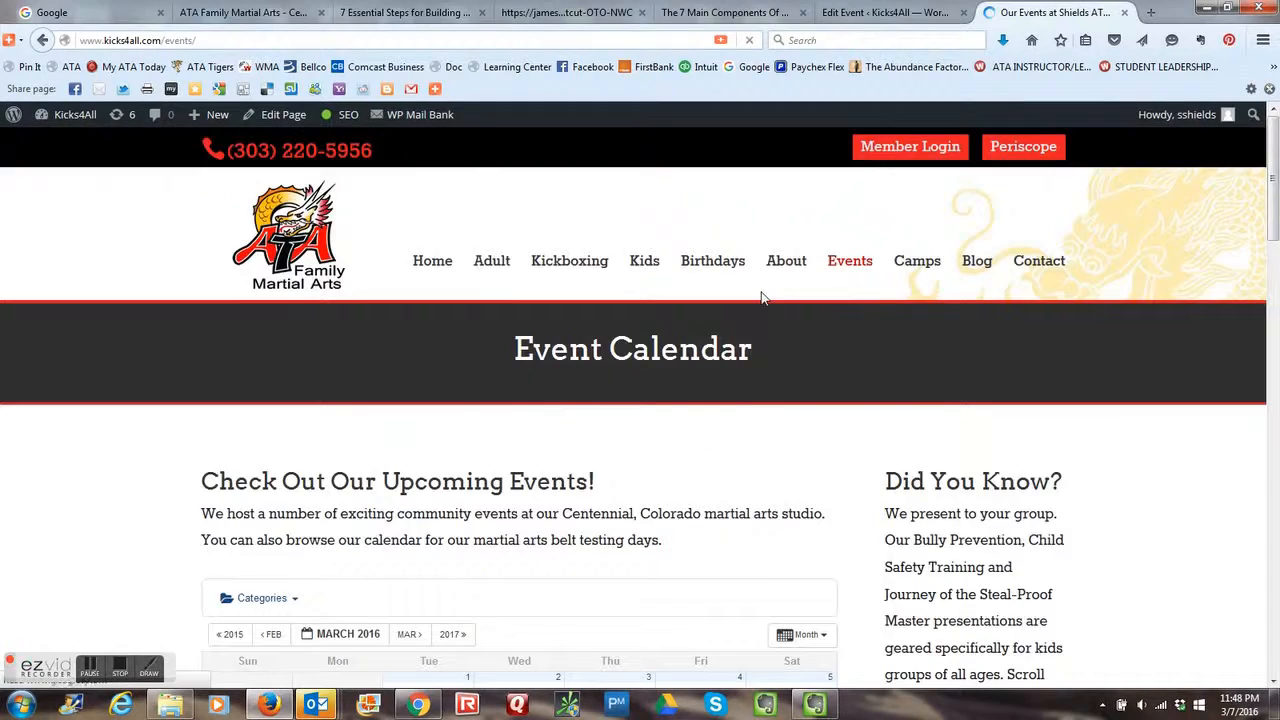
scroll(745, 508, down, 5)
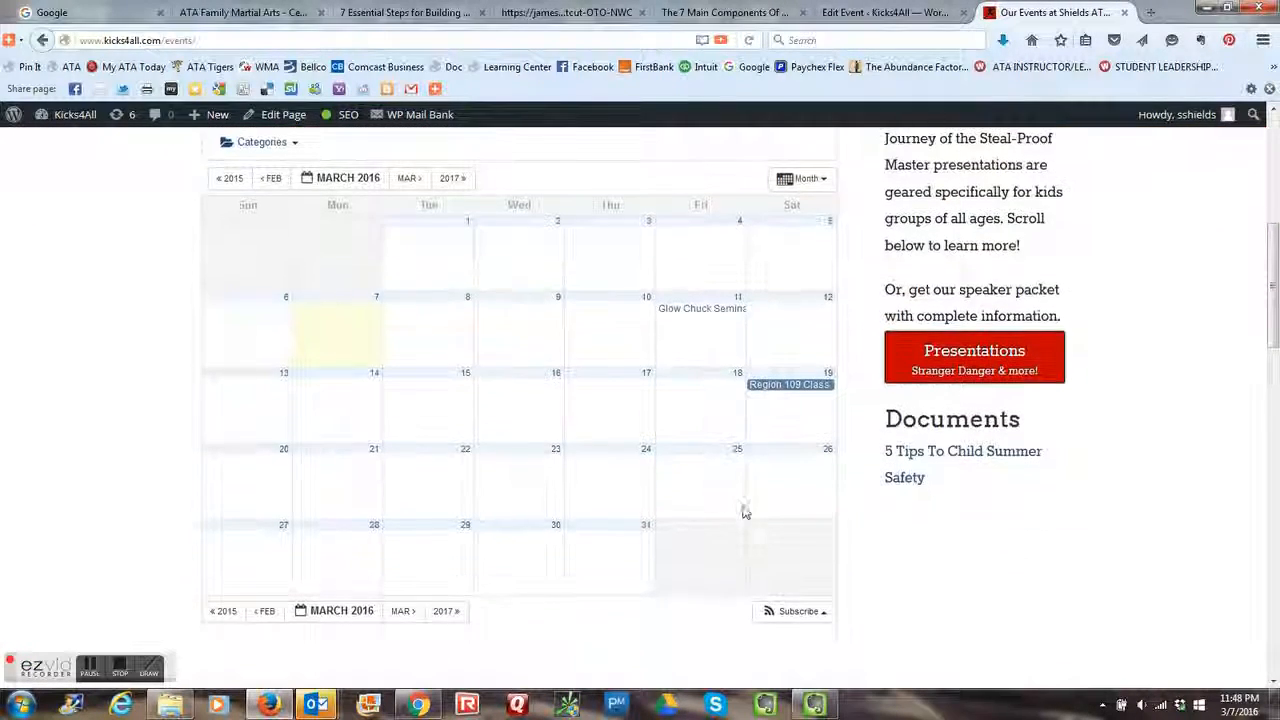
click(408, 178)
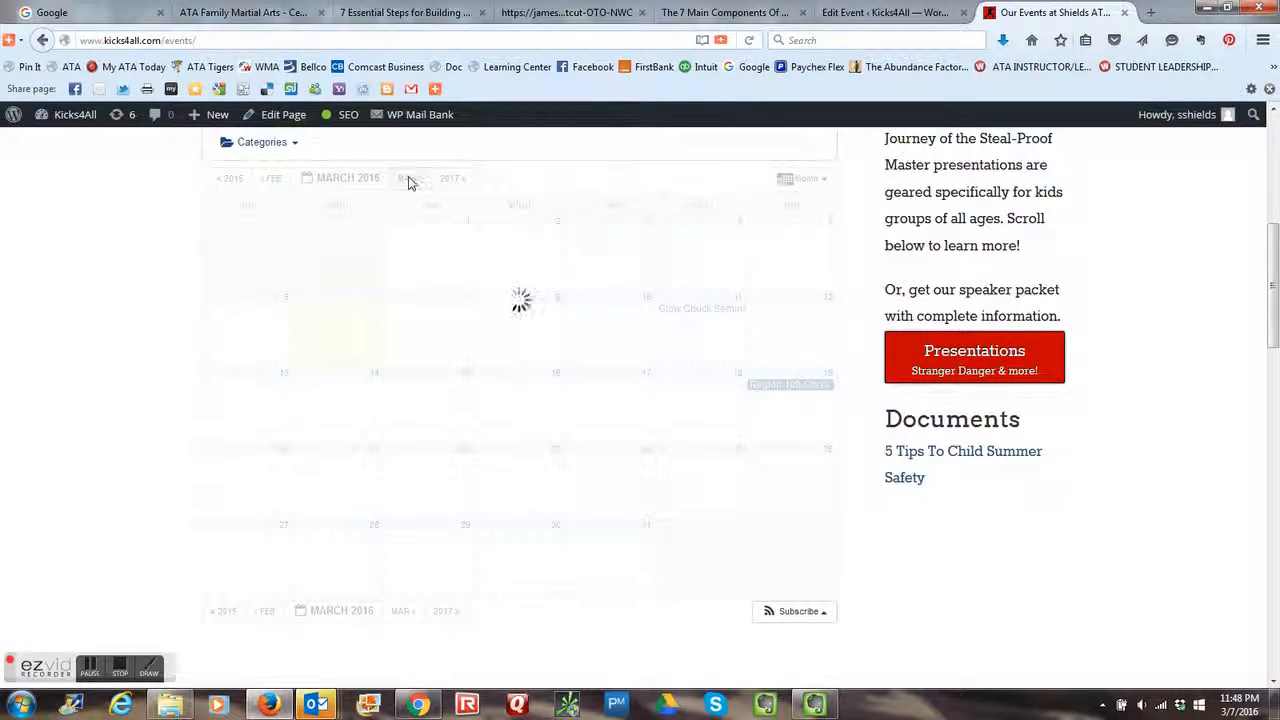
click(408, 180)
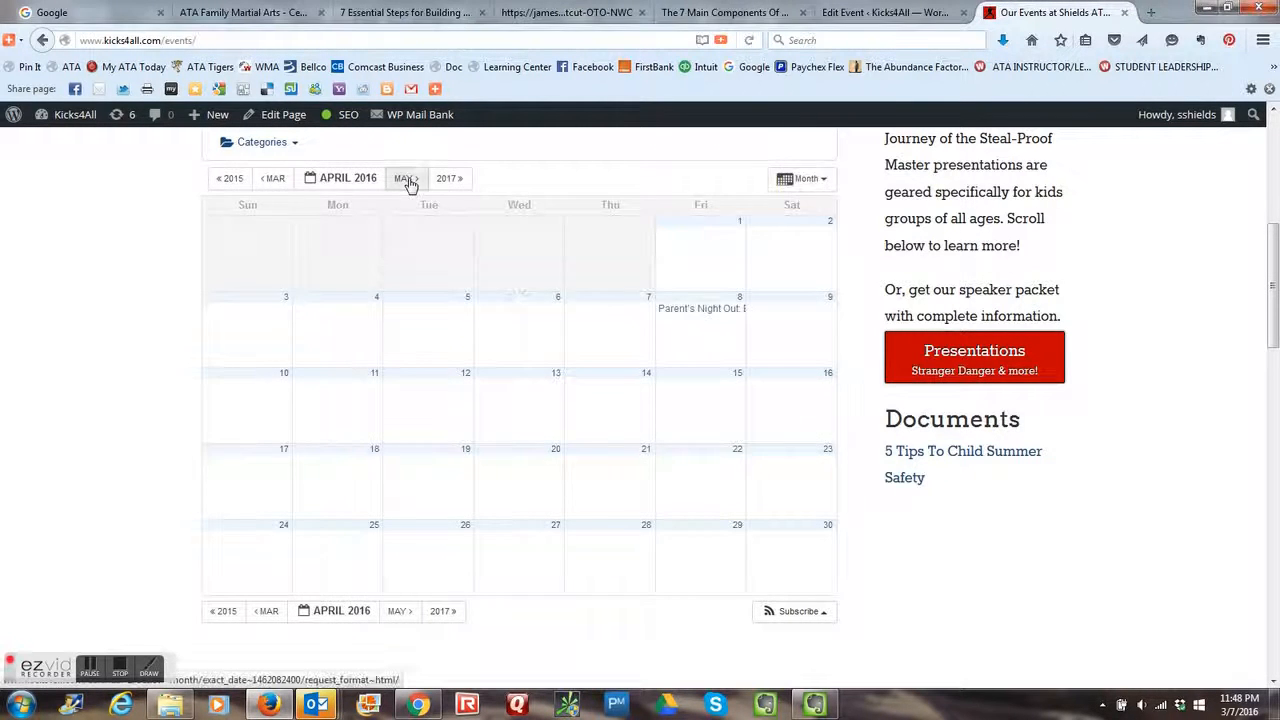
click(405, 179)
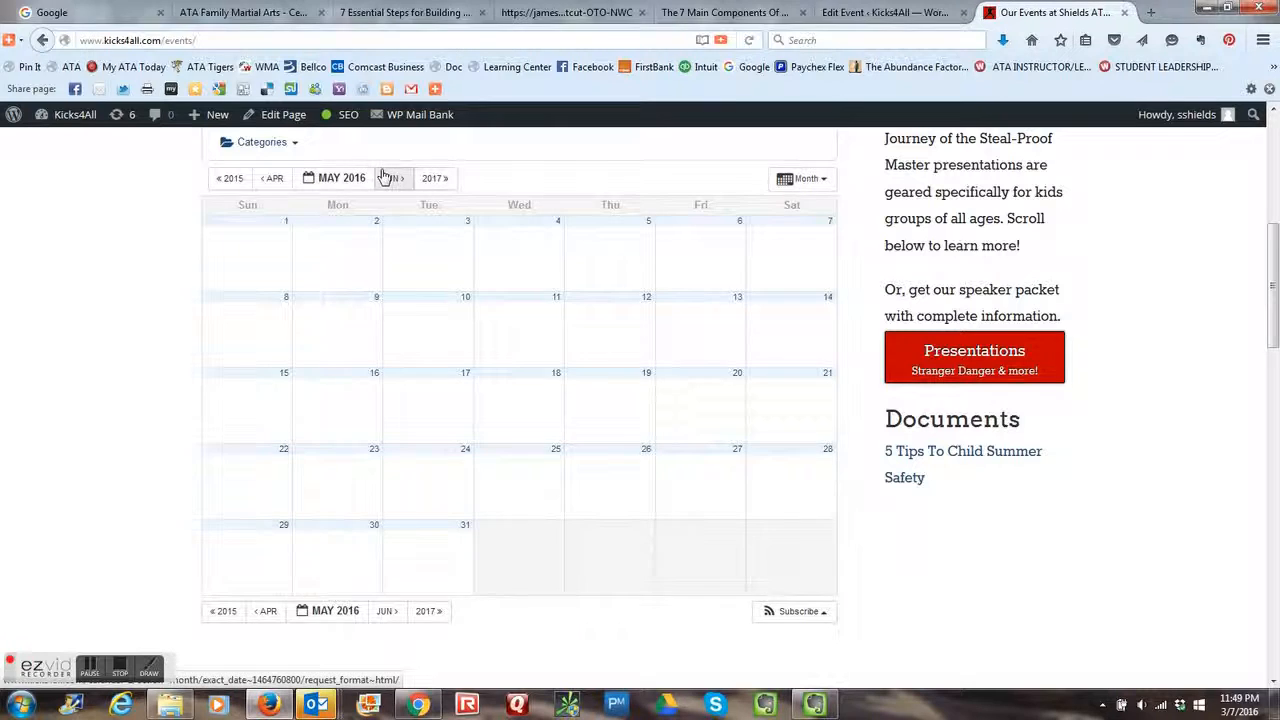
click(390, 179)
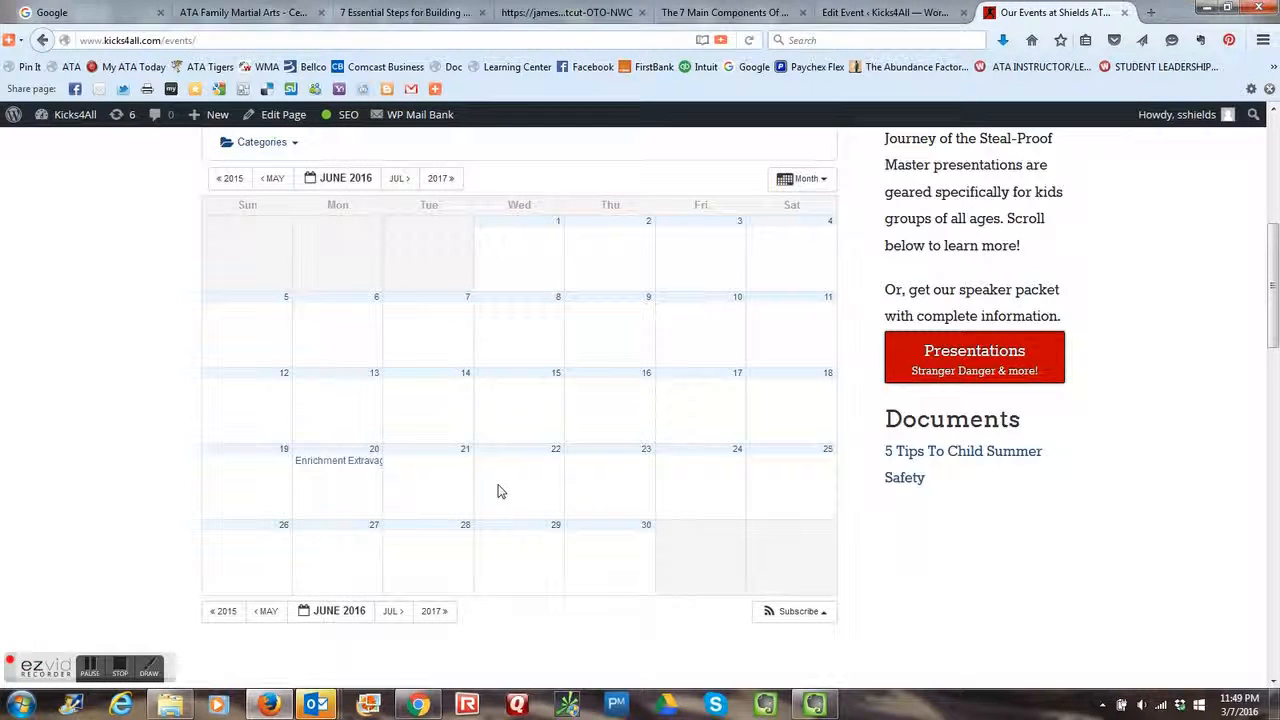
Step: Open the June 20 camp entry from the calendar, review its date and time details, and close the preview
click(344, 464)
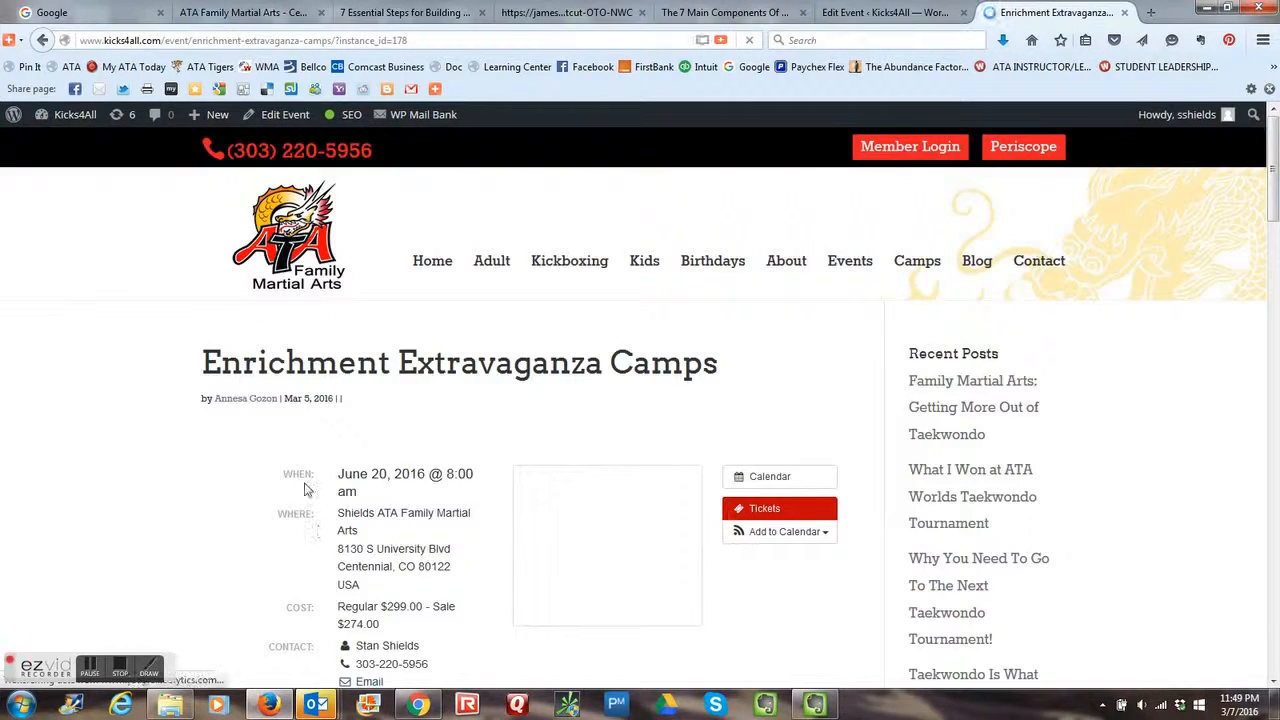
scroll(612, 495, down, 5)
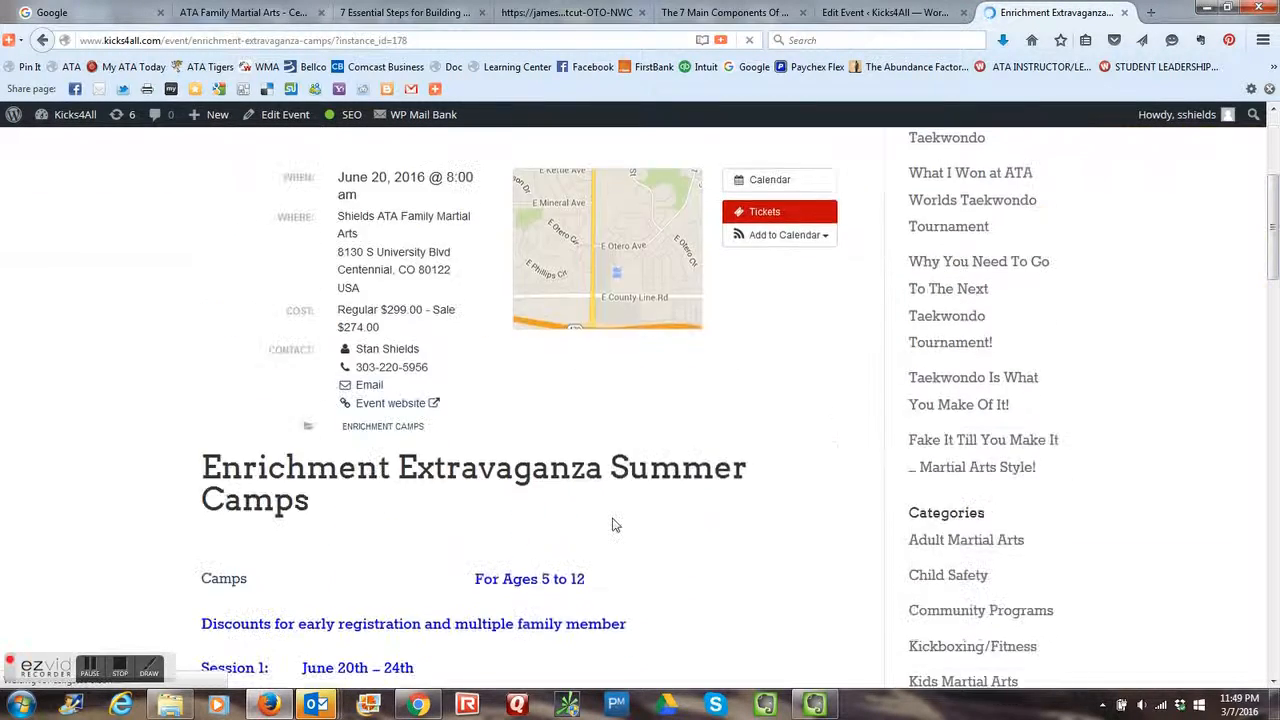
scroll(614, 524, up, 2)
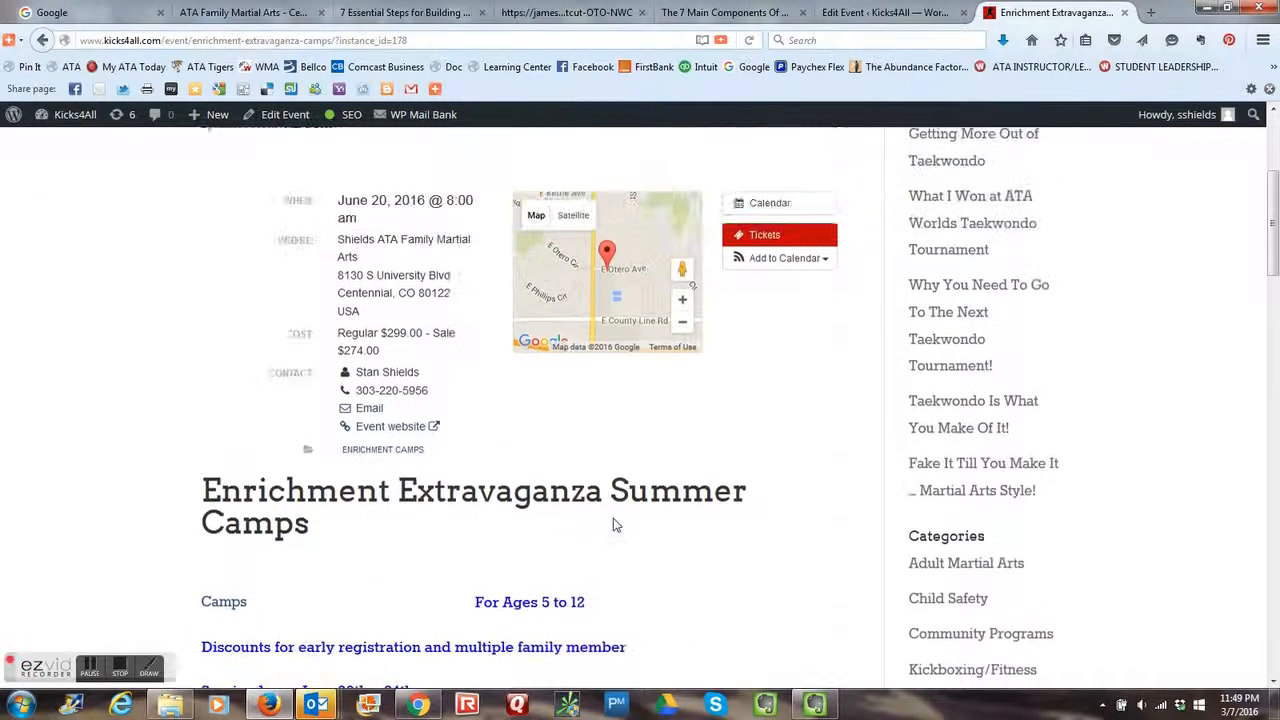
scroll(612, 524, up, 1)
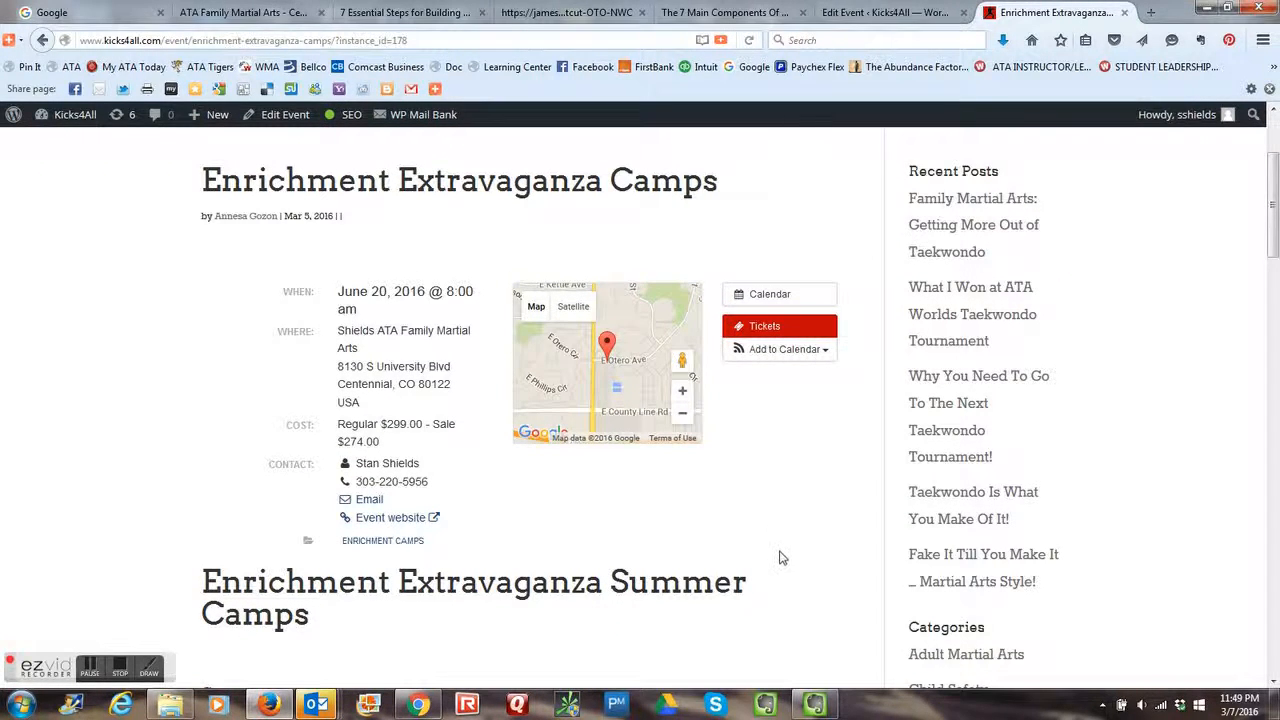
scroll(782, 558, down, 2)
scroll(793, 493, up, 4)
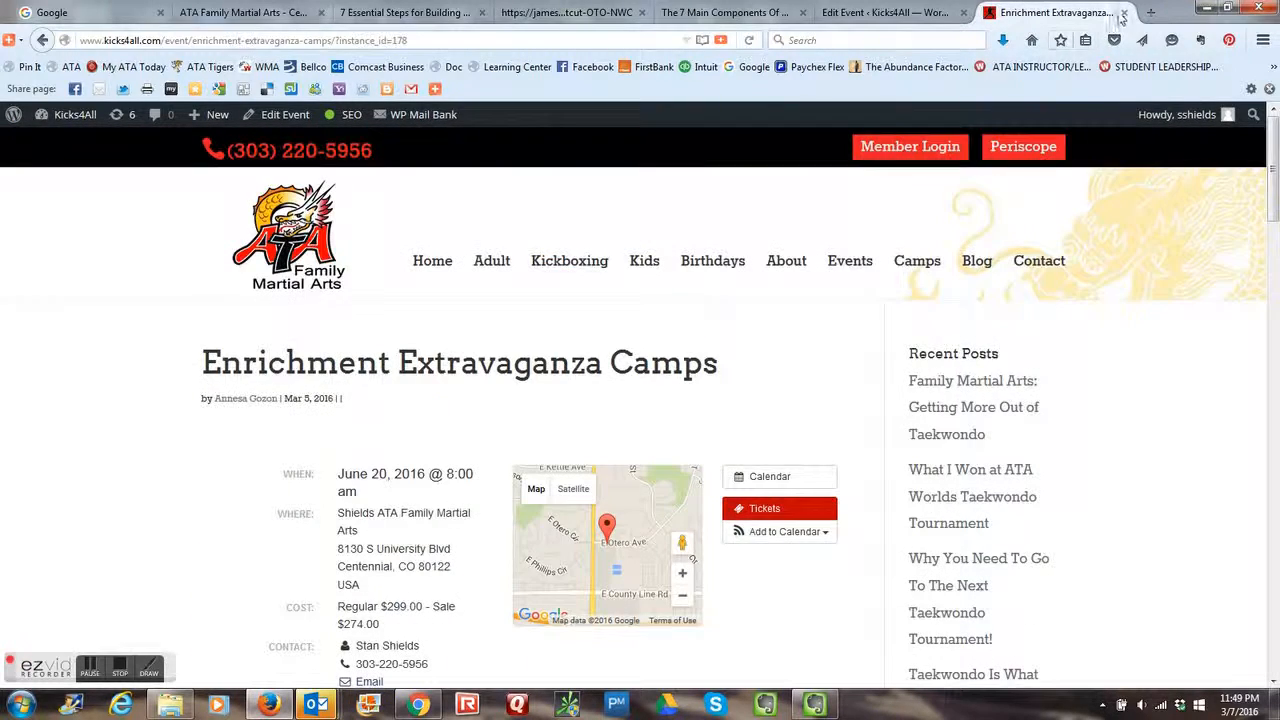
click(1124, 13)
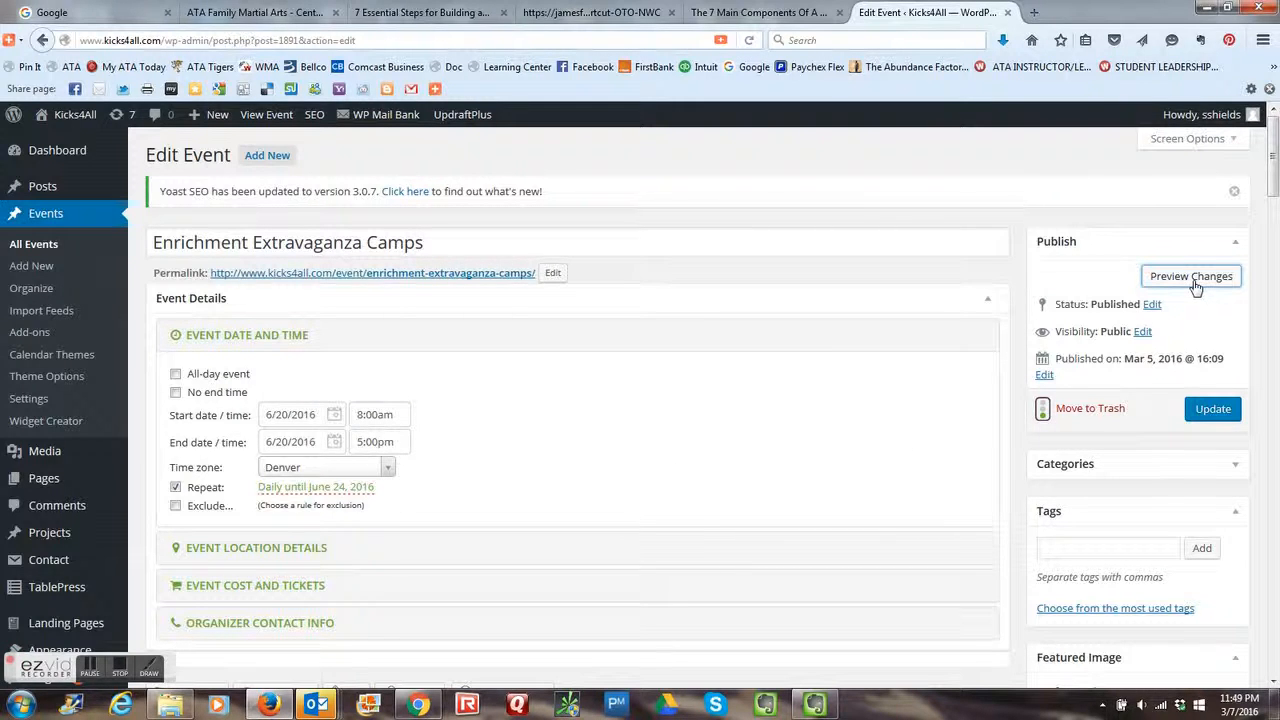
Step: Update the published event and preview its page again to check the end time and repeat information
click(1213, 411)
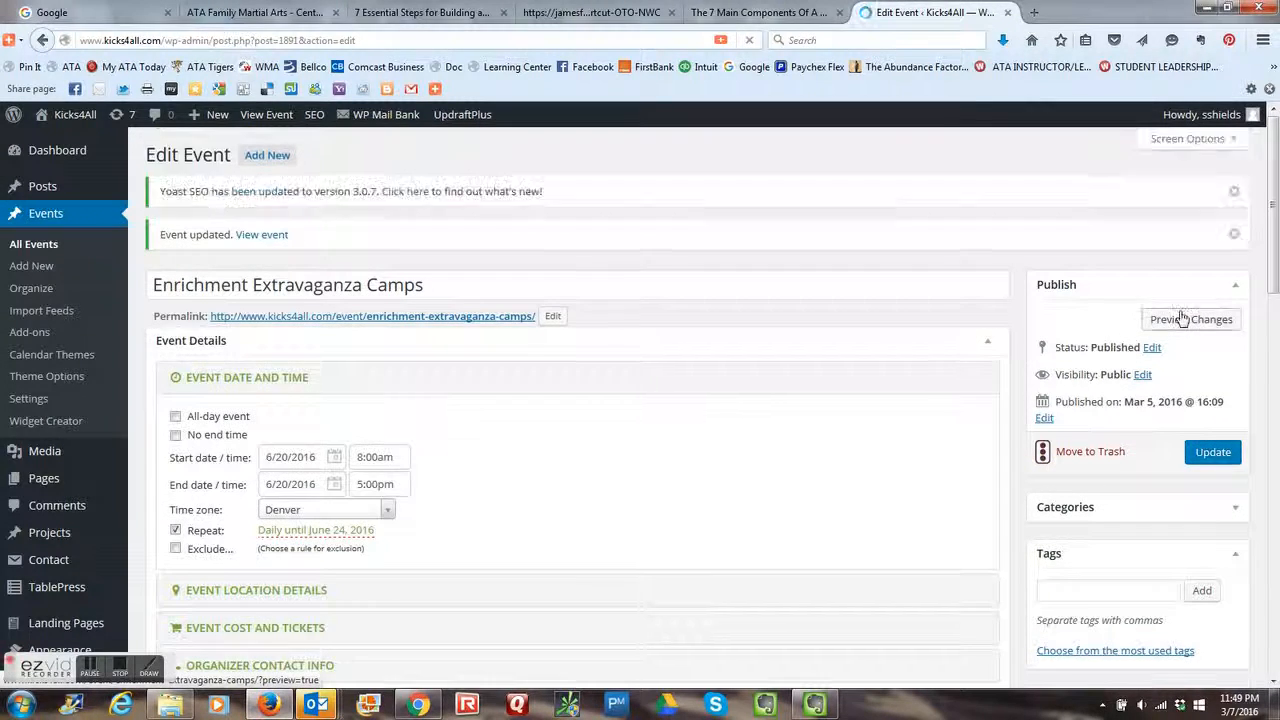
click(1182, 316)
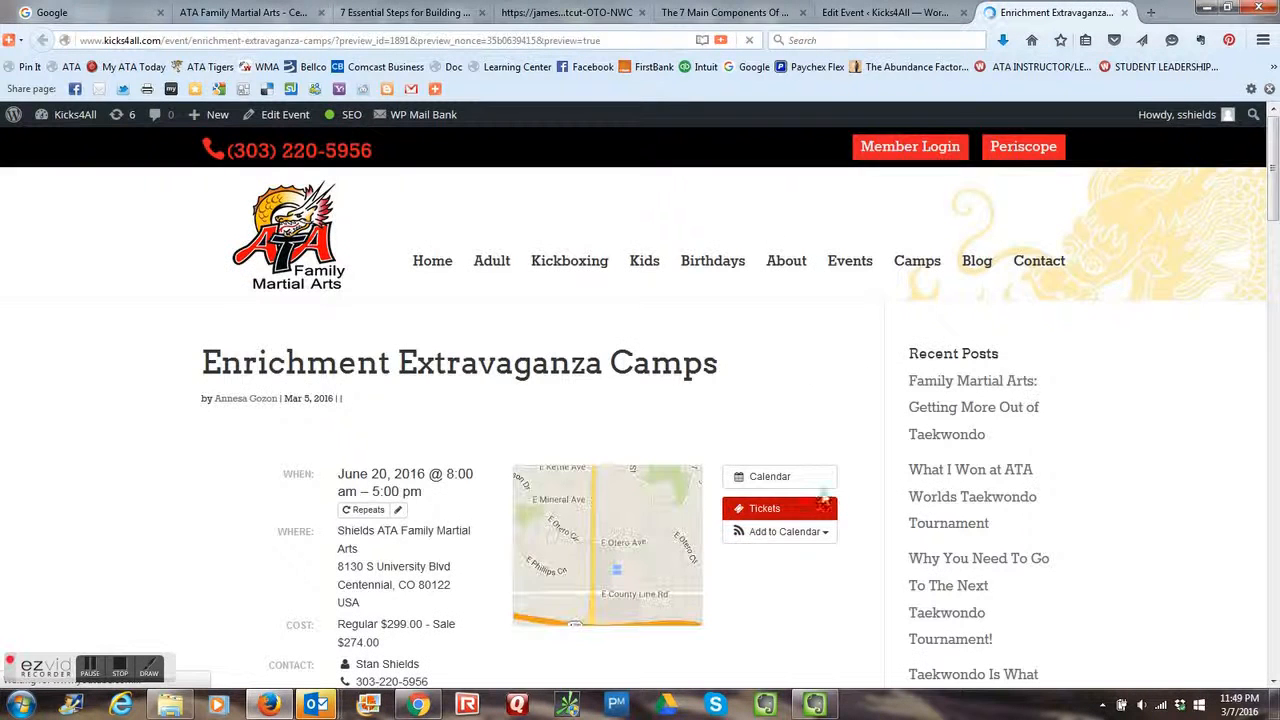
scroll(722, 558, down, 3)
scroll(722, 556, down, 3)
scroll(720, 551, up, 3)
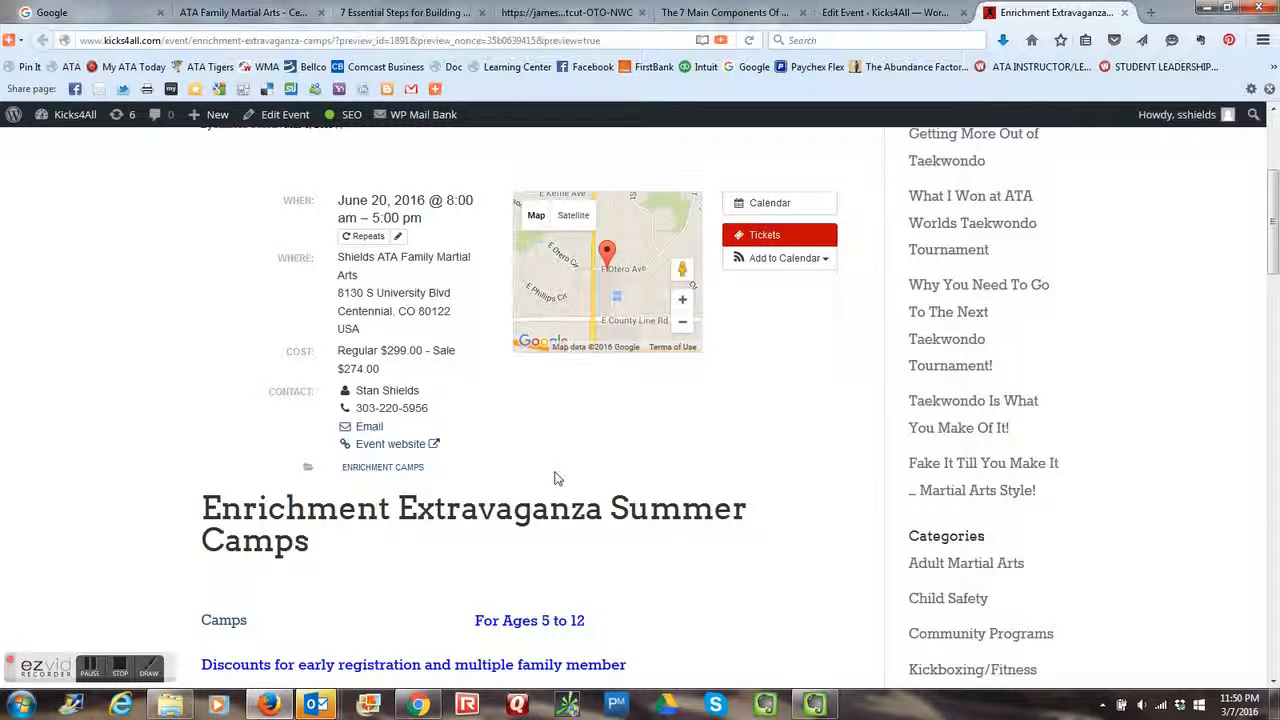
scroll(780, 473, down, 3)
scroll(780, 486, up, 5)
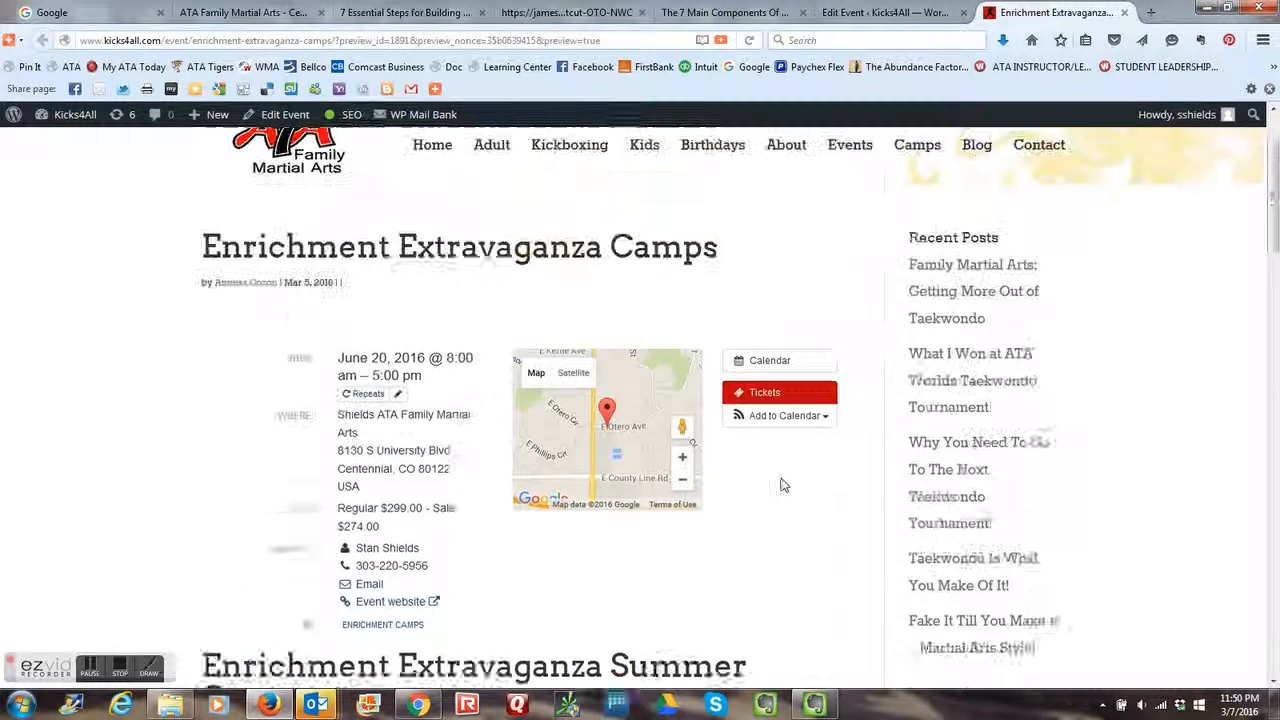
Step: Open the site's event calendar from the event preview and browse forward to June 2016
click(768, 477)
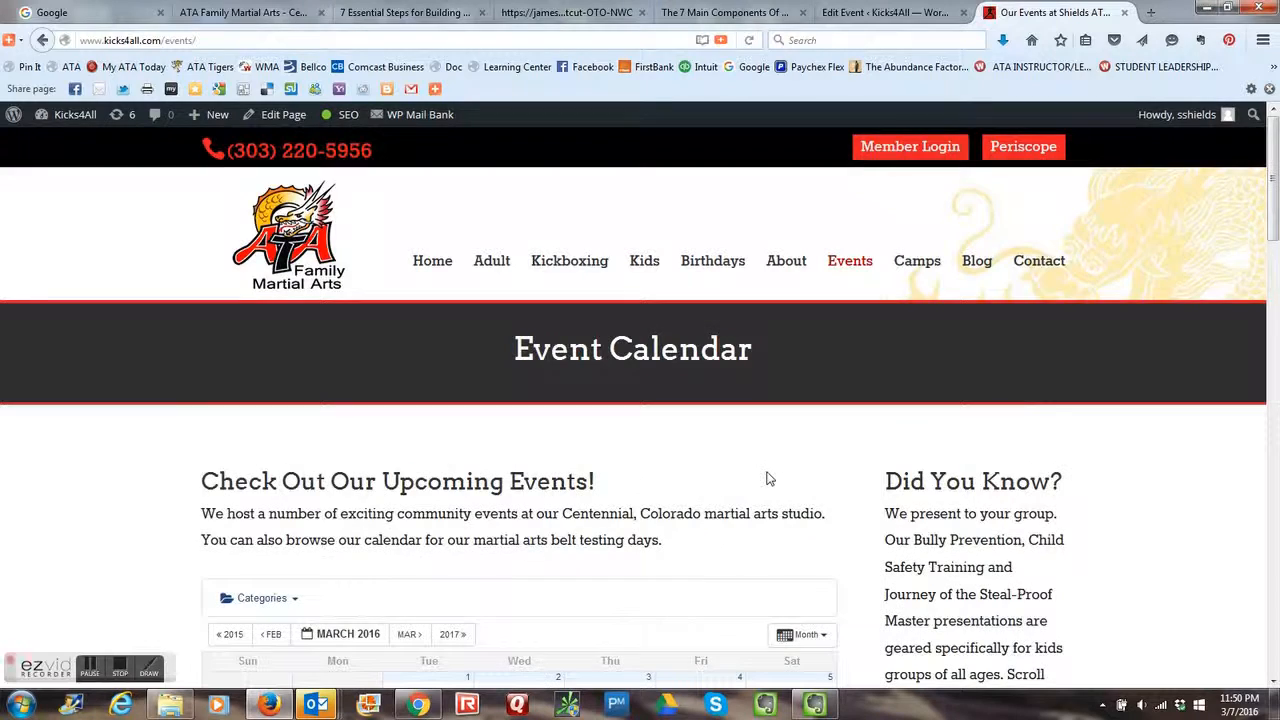
scroll(768, 479, down, 4)
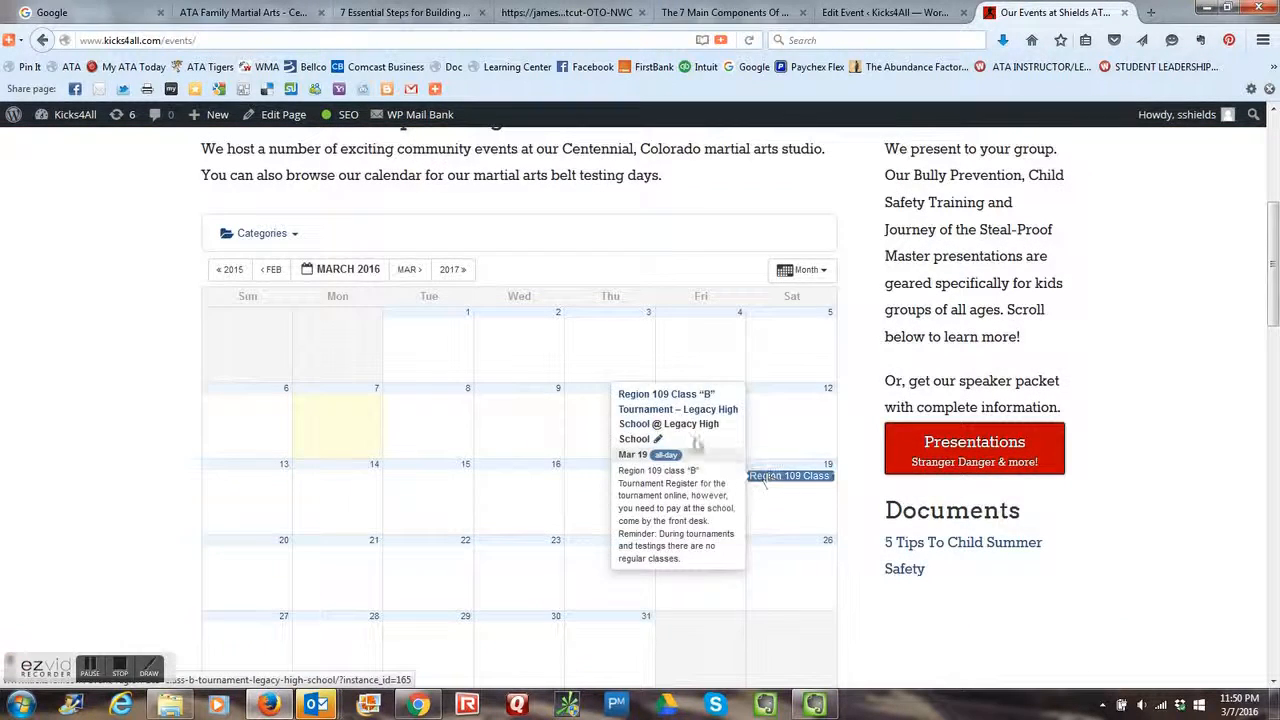
click(406, 270)
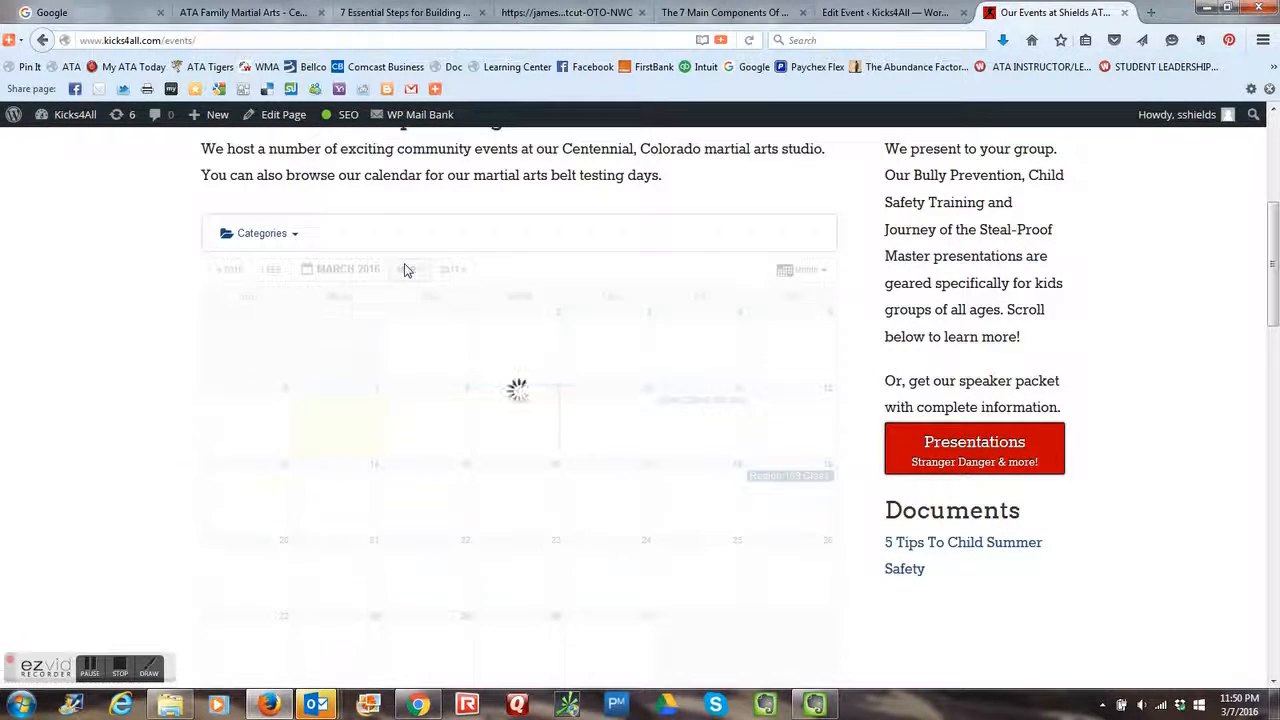
click(406, 272)
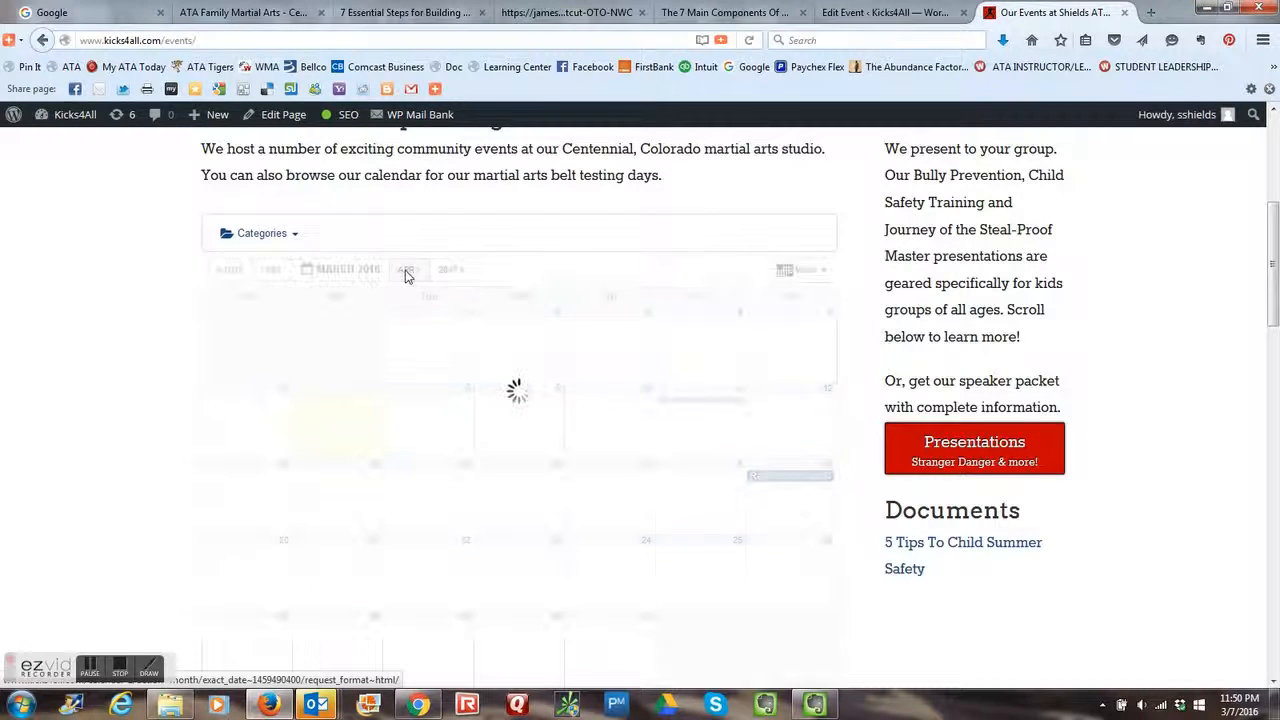
click(405, 272)
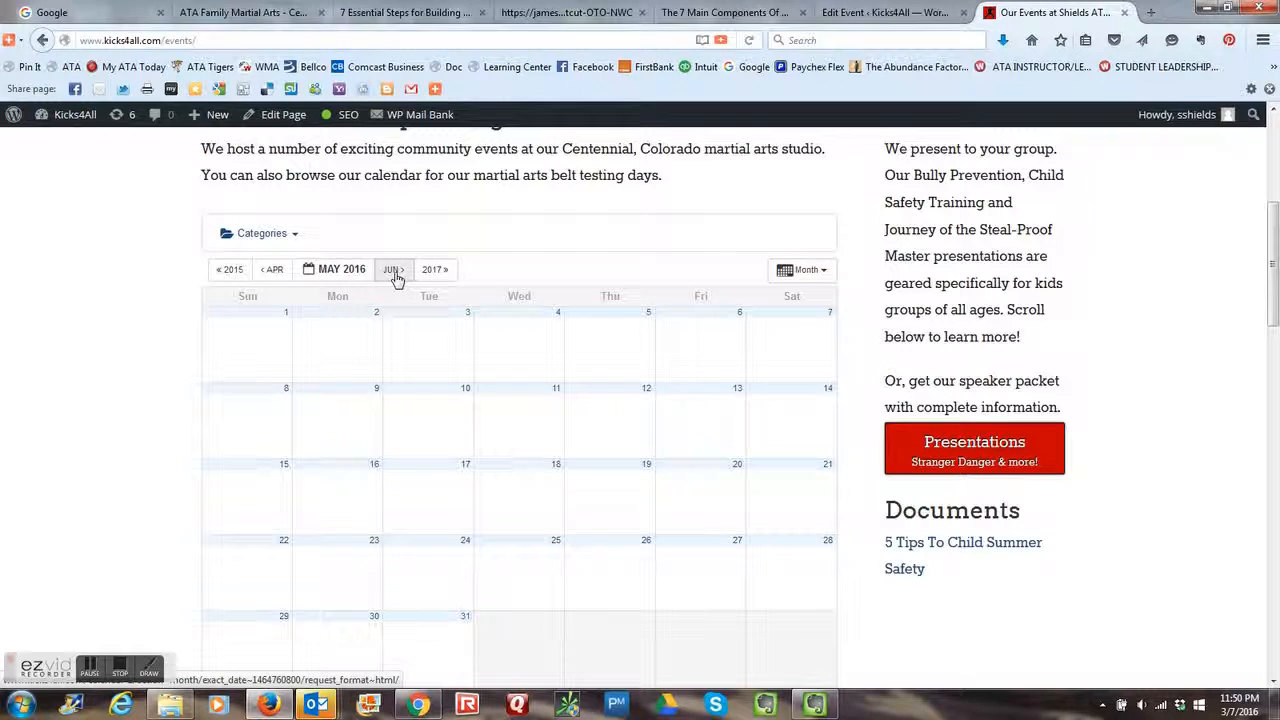
click(395, 272)
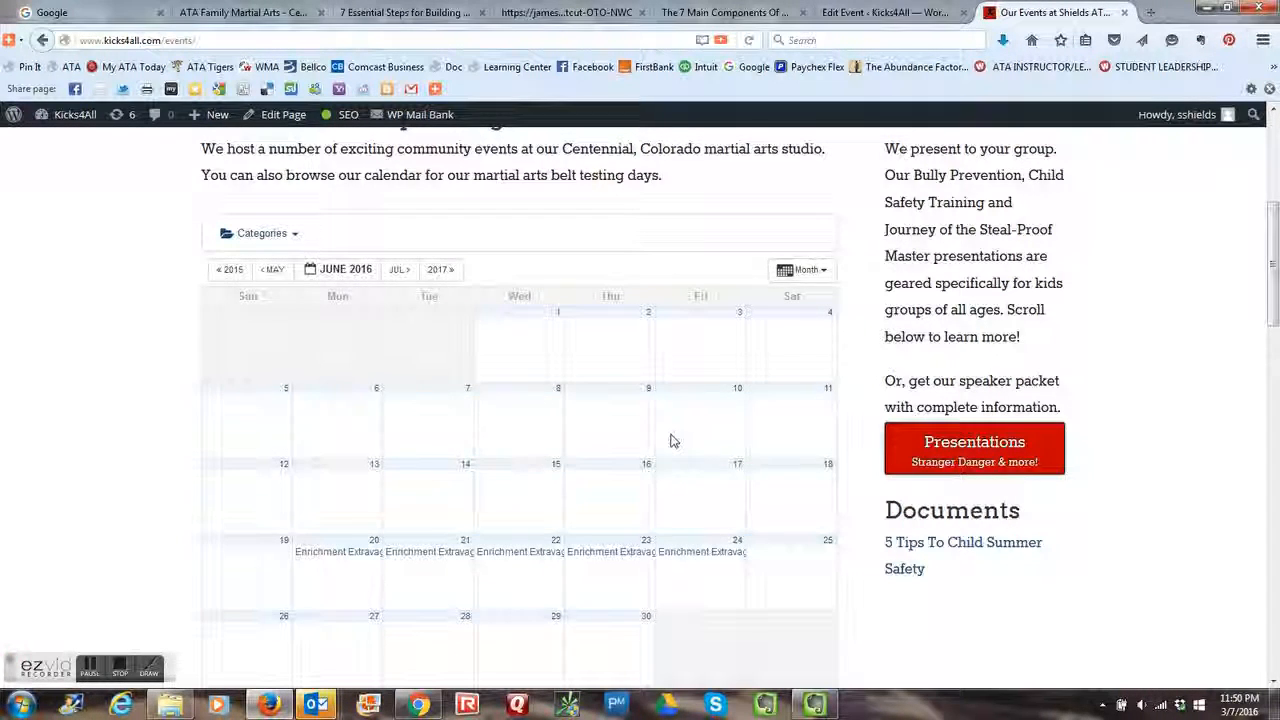
Step: Check the dates and times of the camp entries from June 20 through June 24 in the calendar
scroll(671, 442, down, 3)
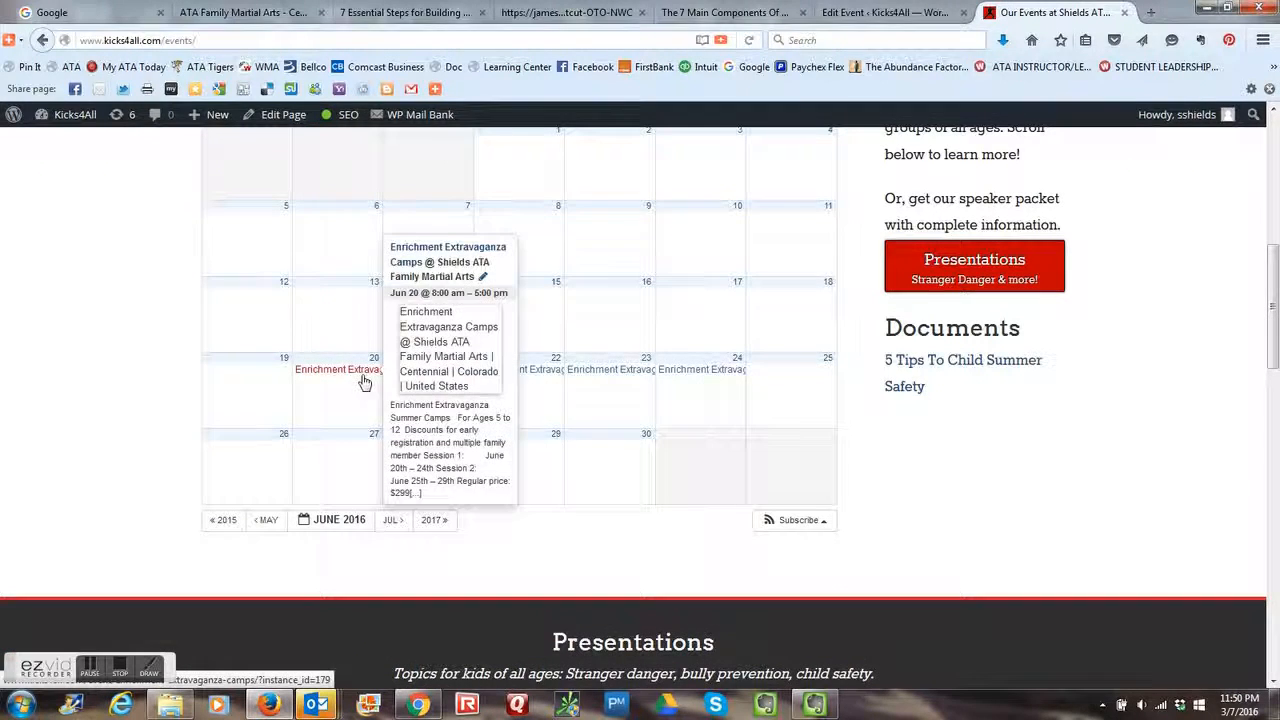
mouse_move(347, 375)
mouse_move(622, 375)
mouse_move(695, 372)
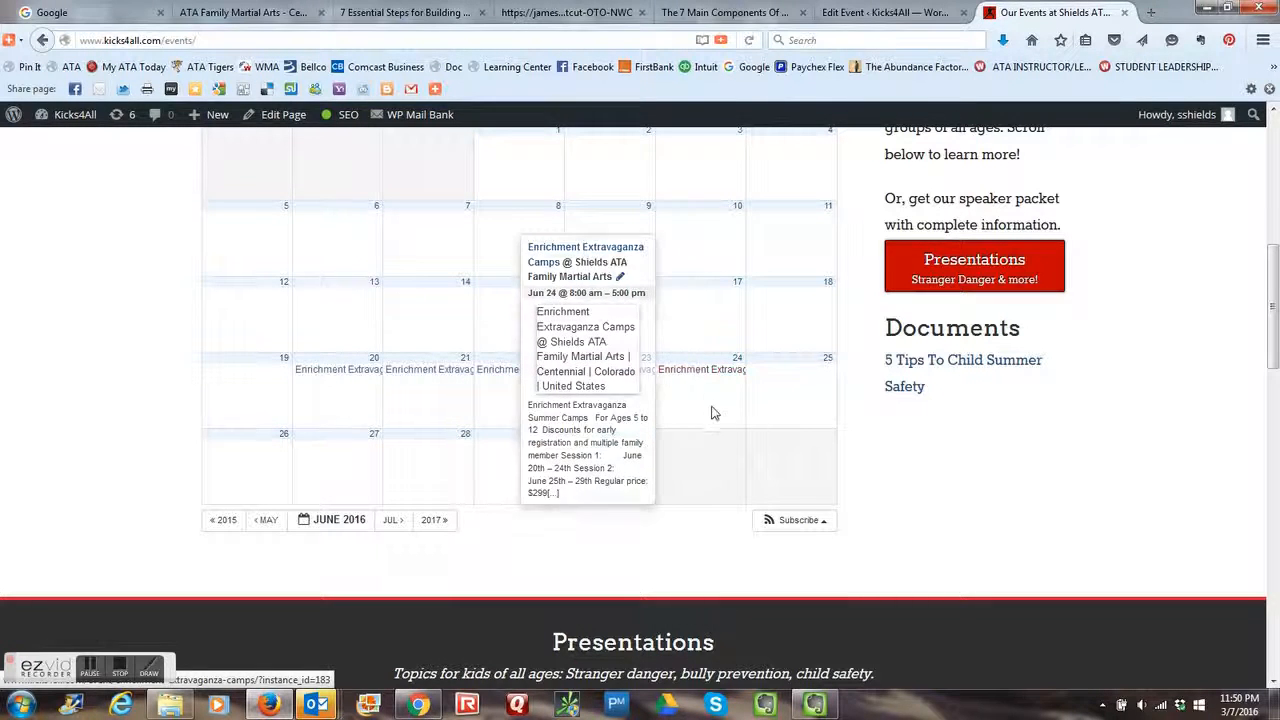
Step: Open the June 21 camp entry, review its date, time and description, and close the page
click(427, 373)
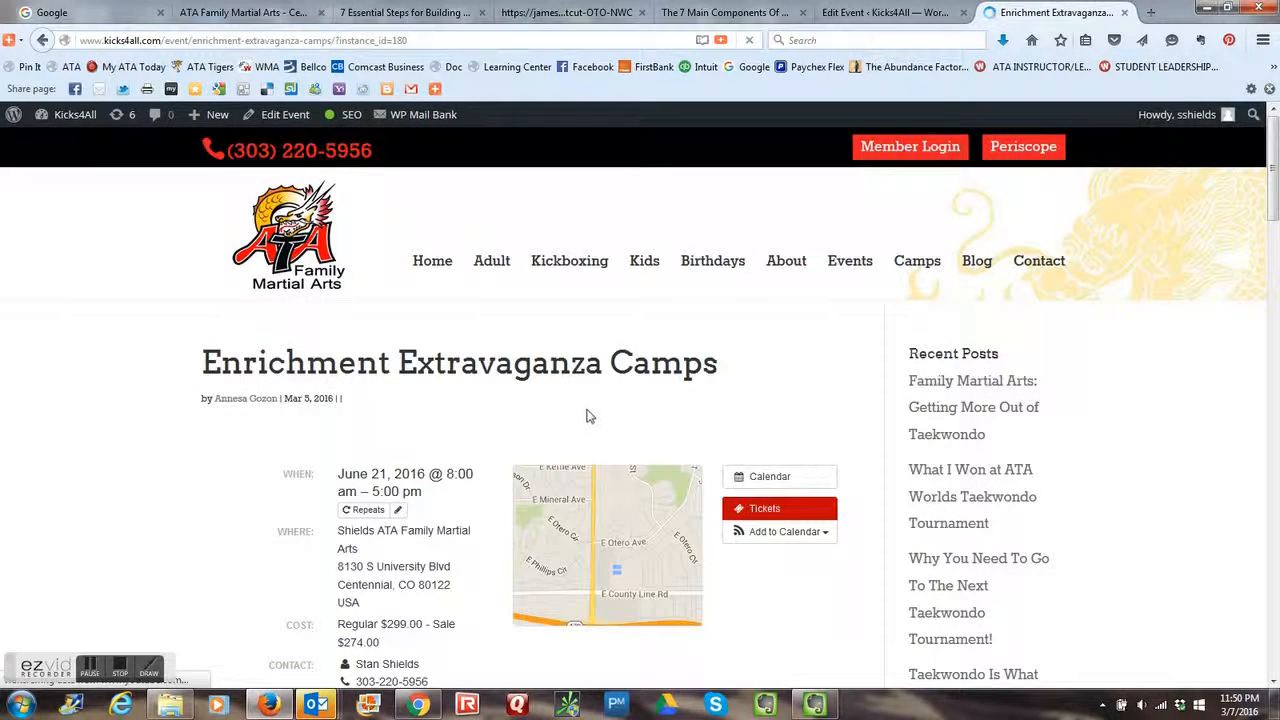
scroll(697, 380, down, 5)
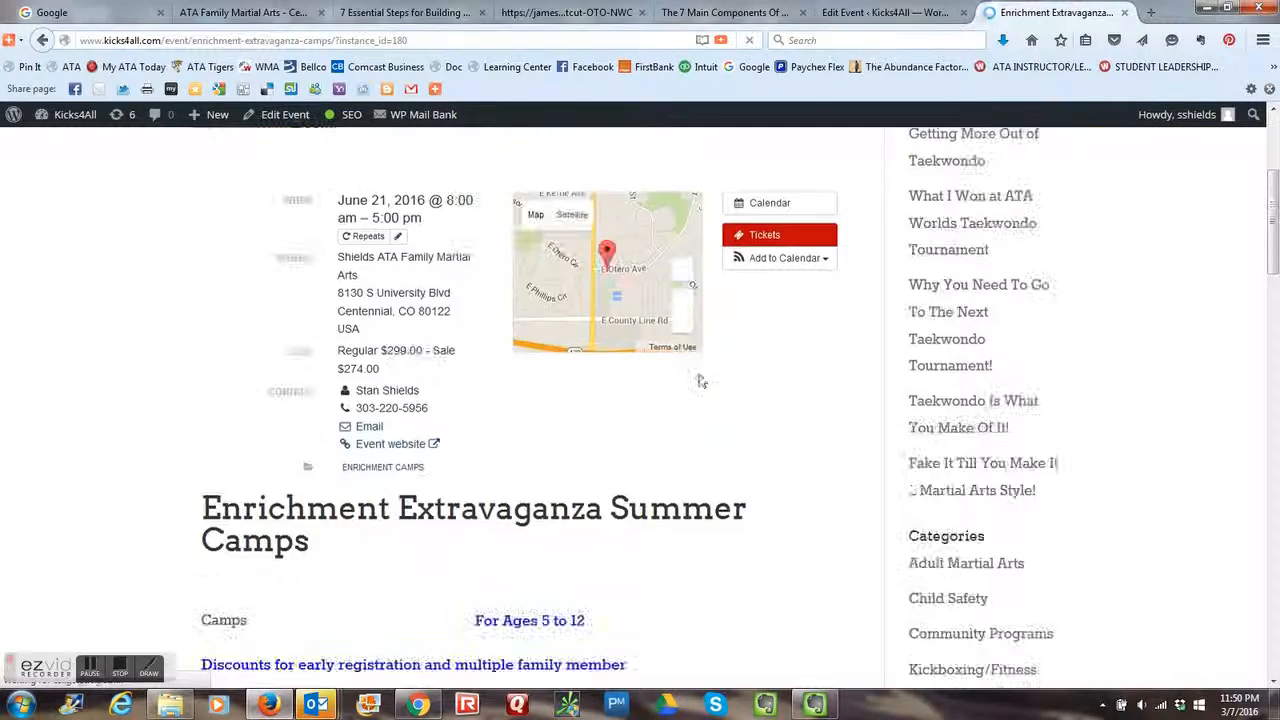
scroll(716, 408, down, 2)
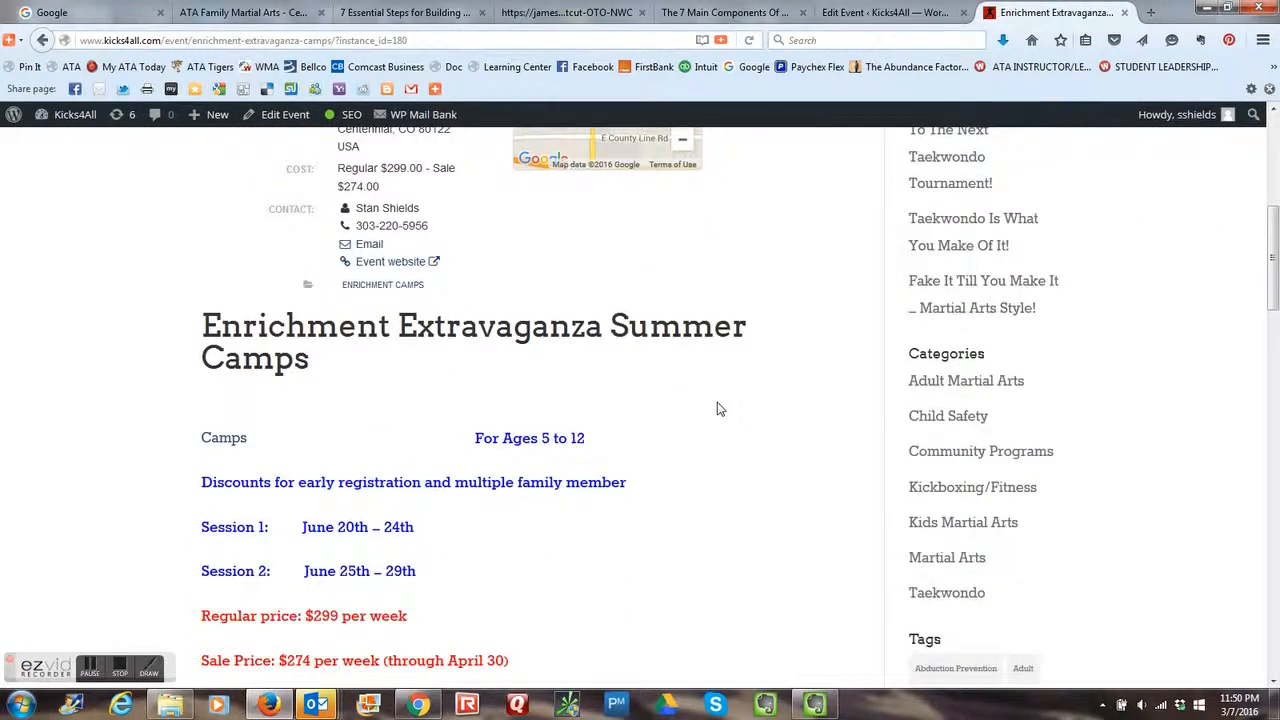
scroll(716, 408, down, 4)
scroll(716, 408, down, 10)
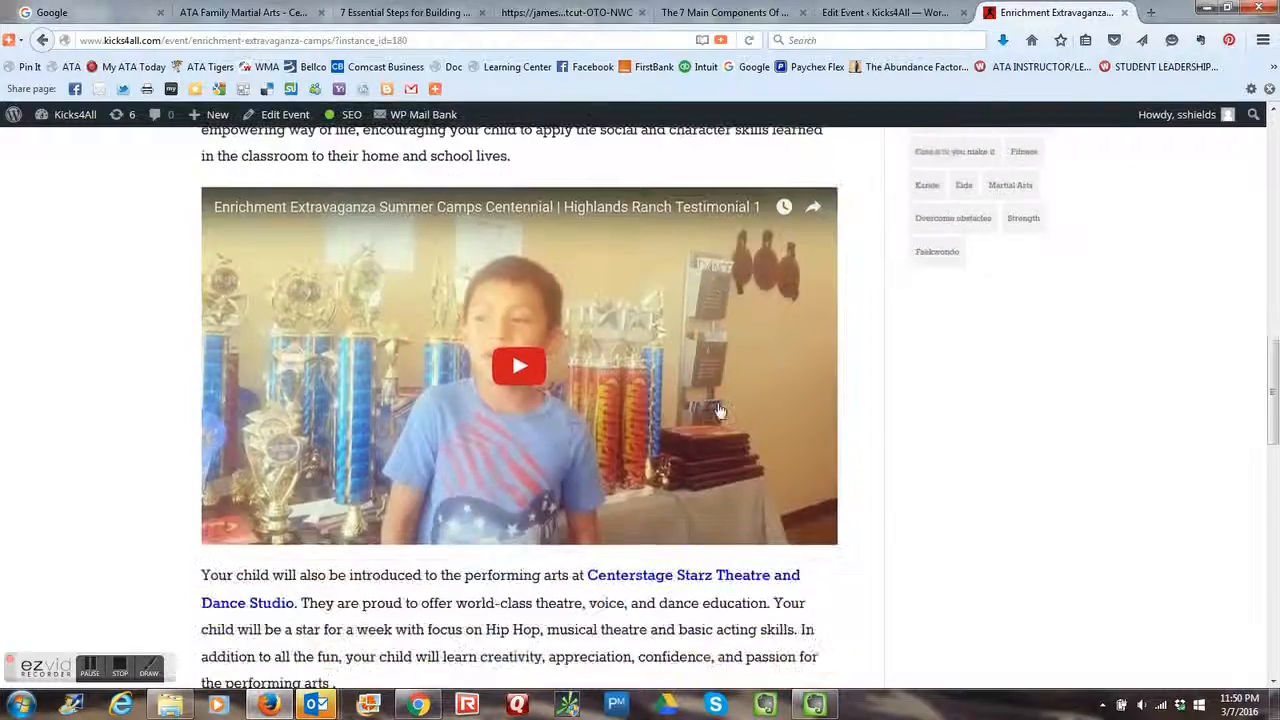
scroll(716, 408, up, 15)
scroll(722, 444, up, 5)
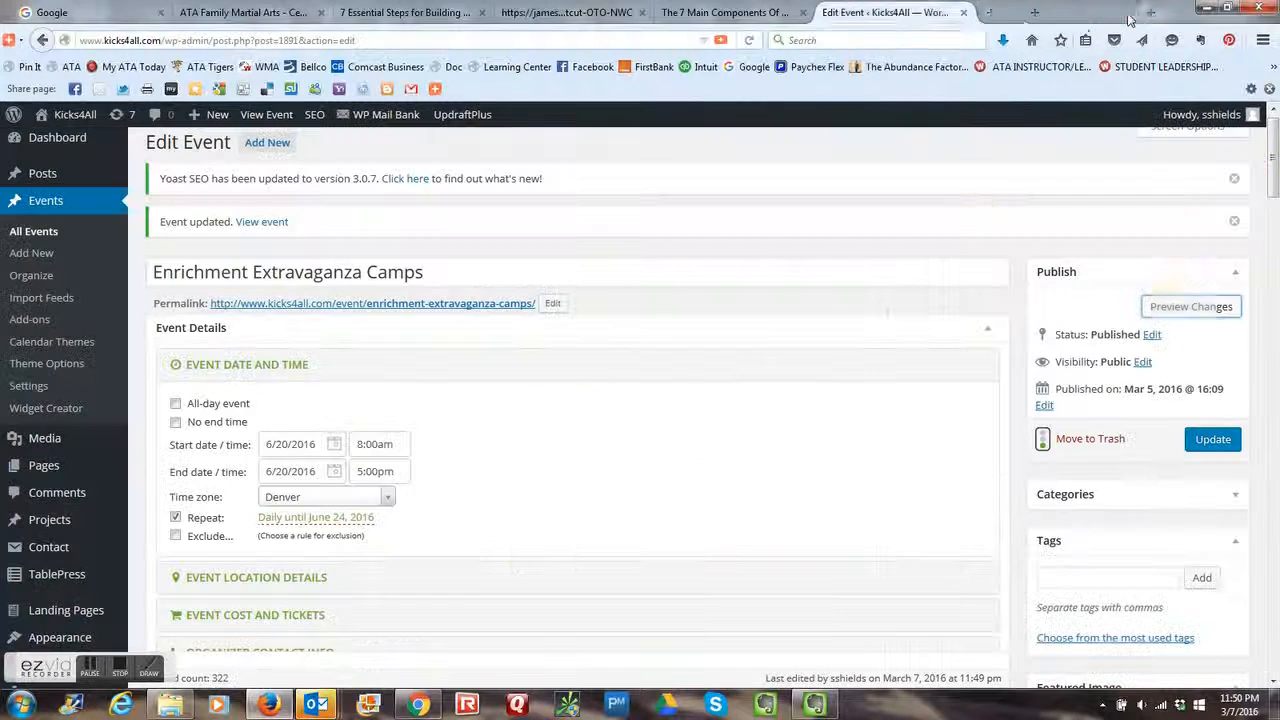
click(1124, 12)
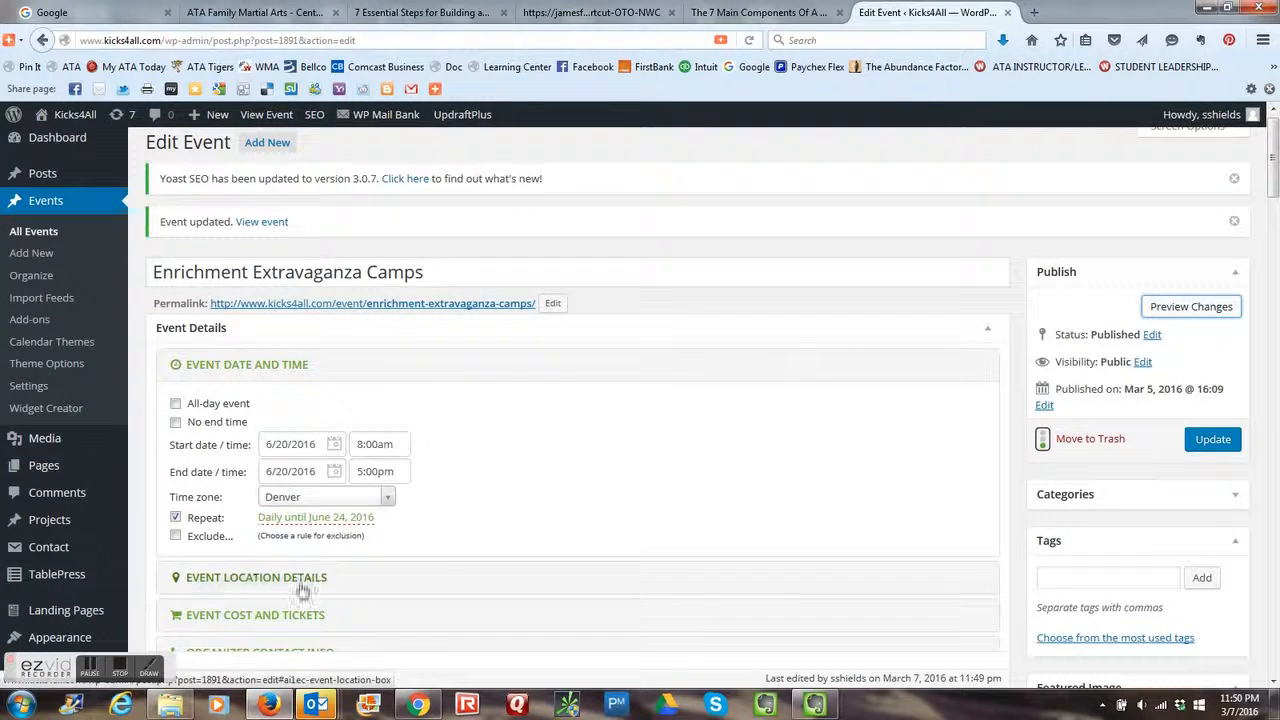
Step: Align the Camps image in the event description to the right of the session and price text
scroll(632, 493, down, 6)
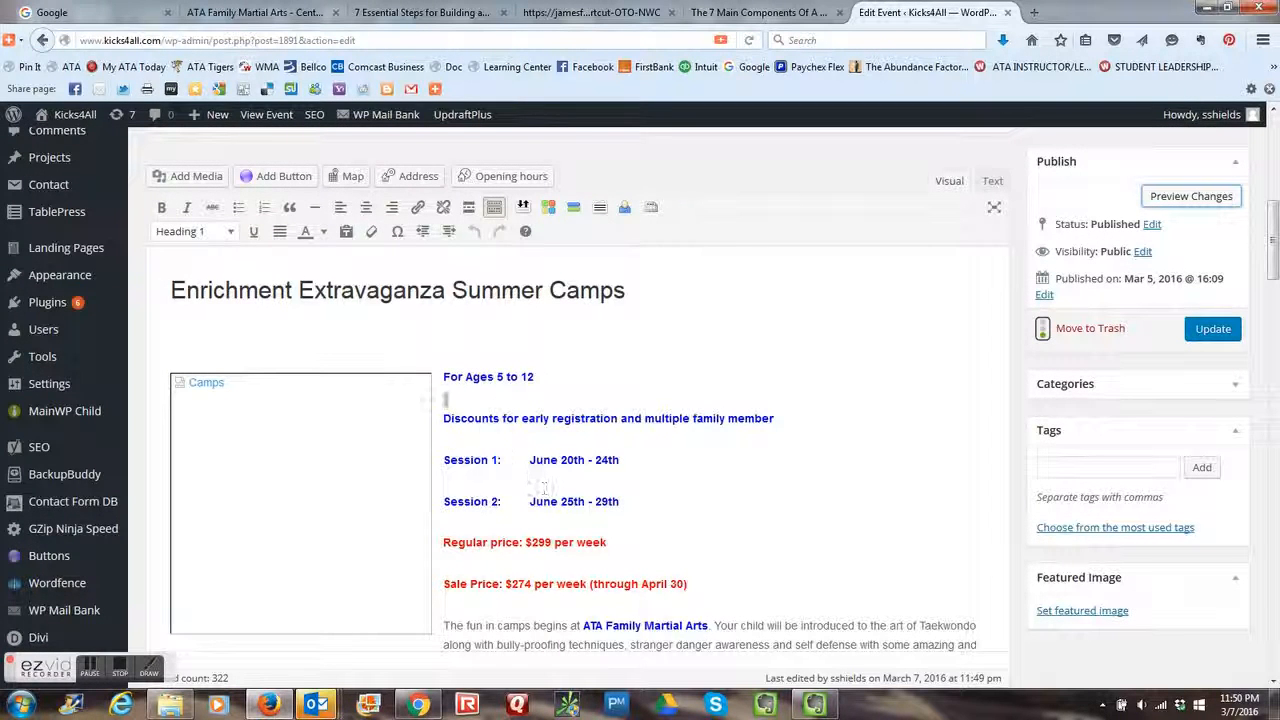
click(380, 478)
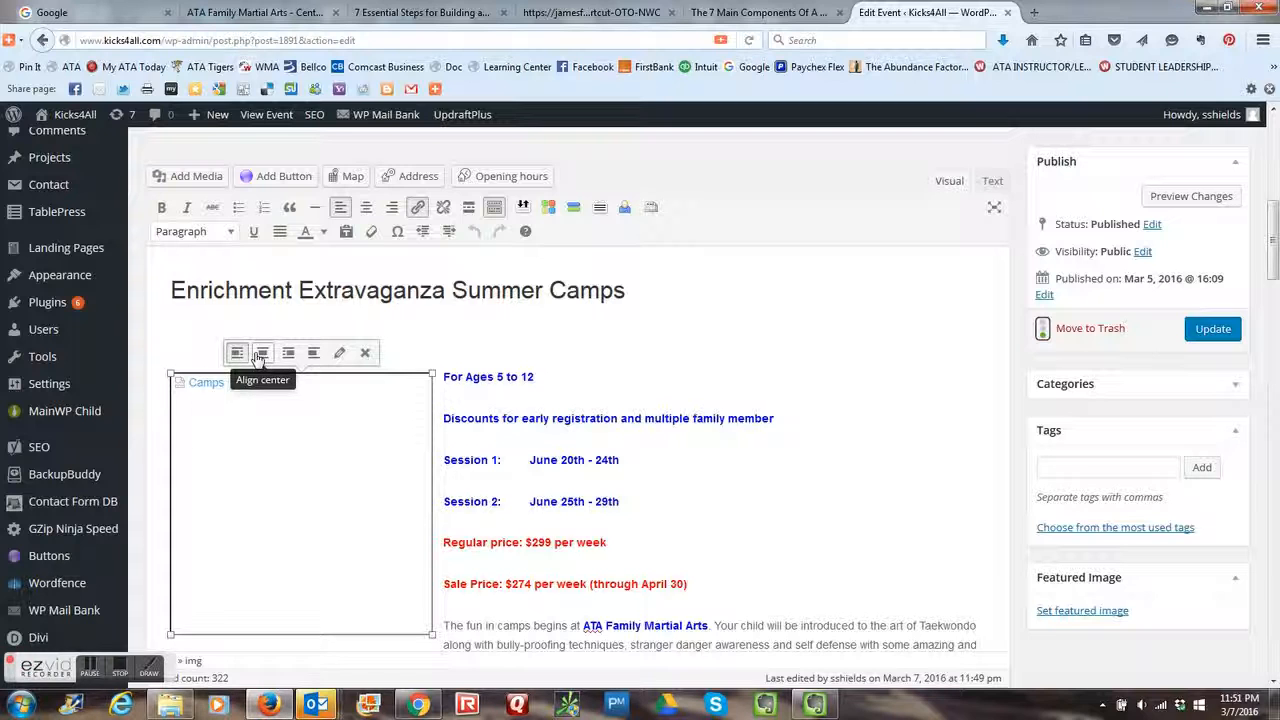
click(288, 353)
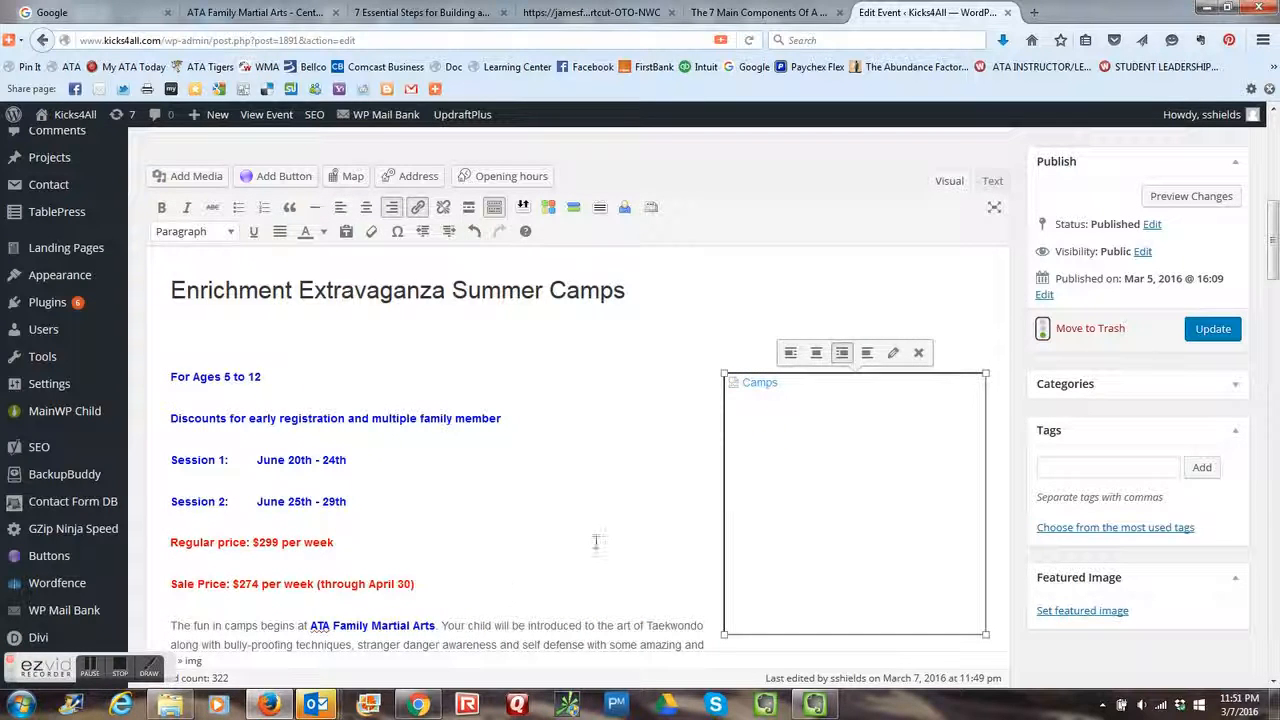
scroll(838, 495, down, 3)
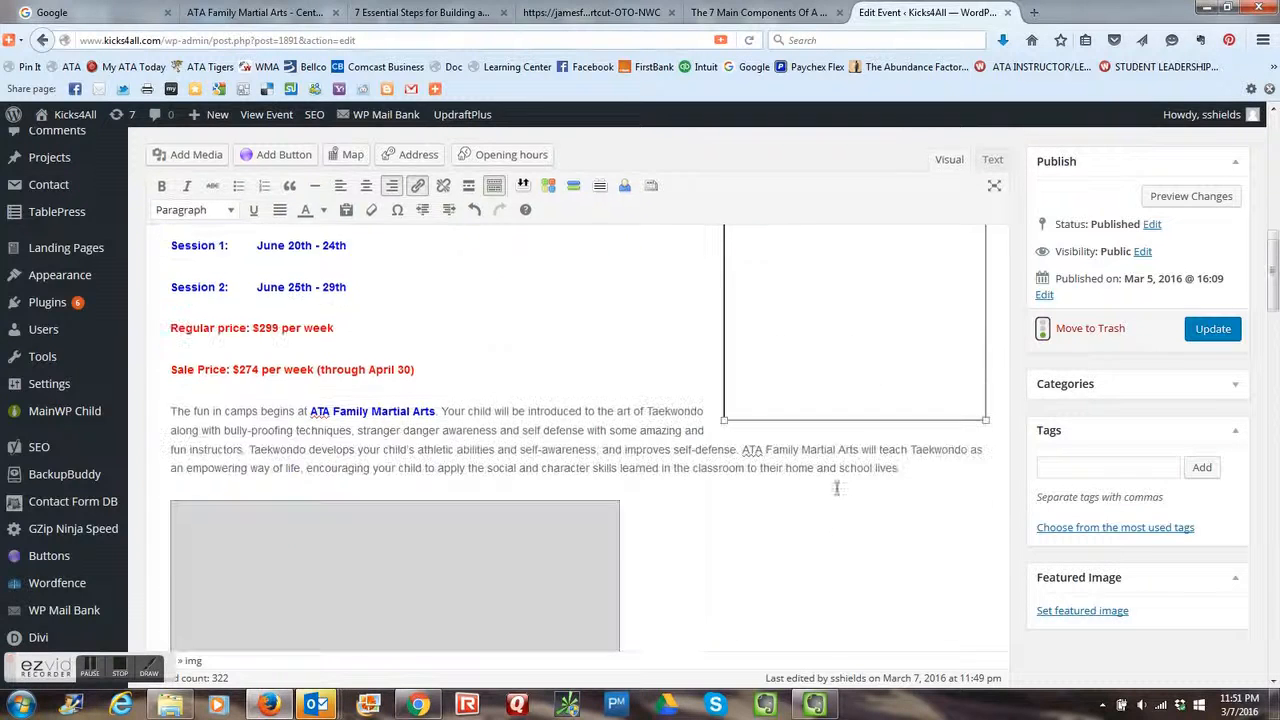
scroll(838, 495, up, 2)
scroll(838, 495, up, 1)
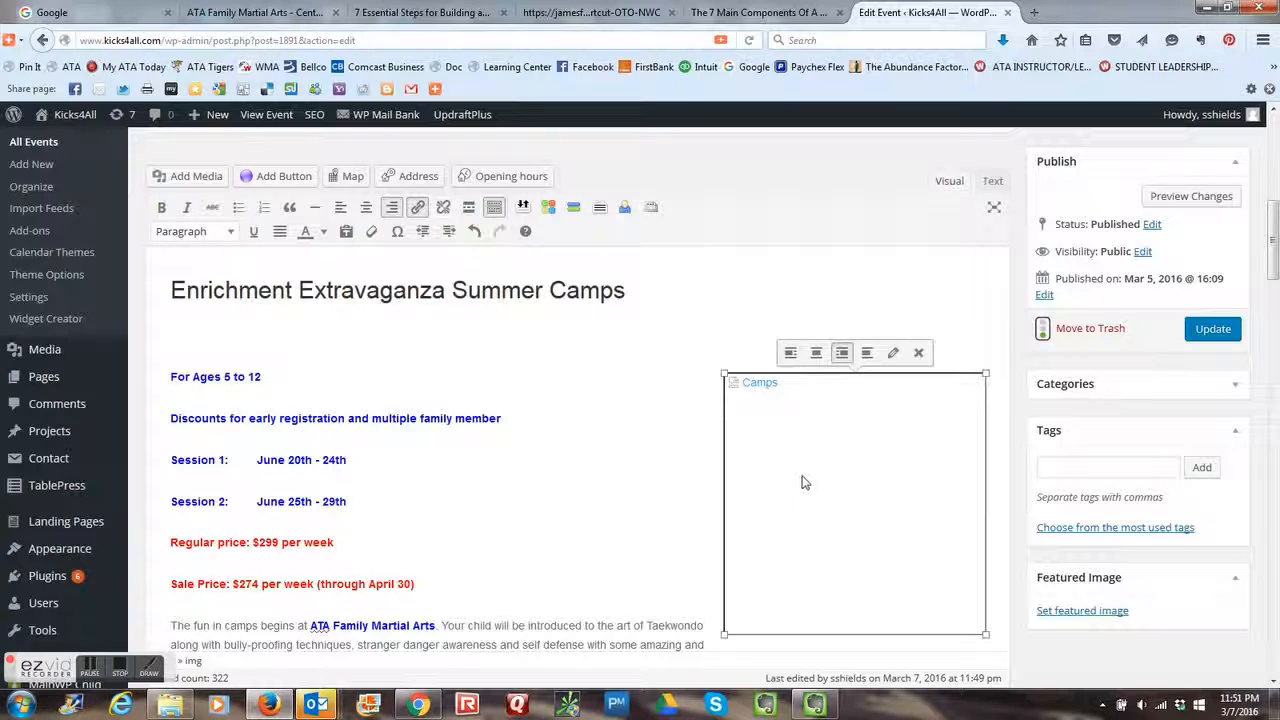
scroll(637, 449, down, 1)
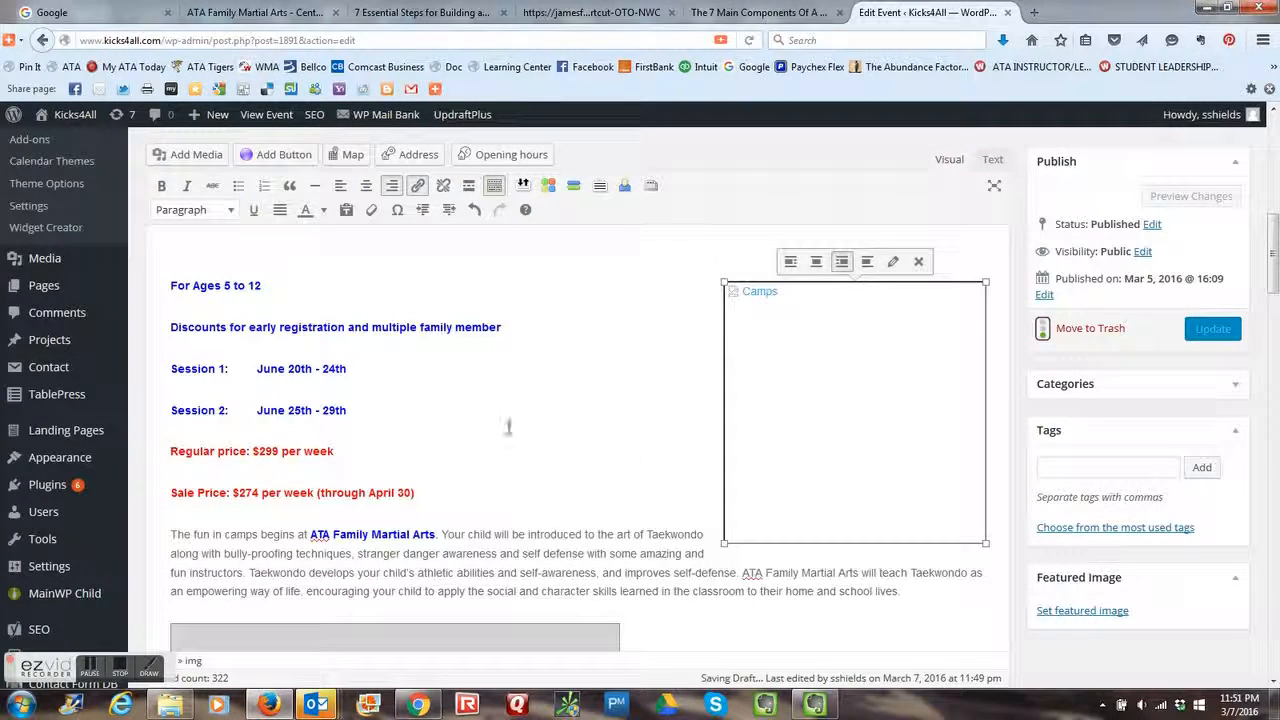
scroll(850, 588, up, 4)
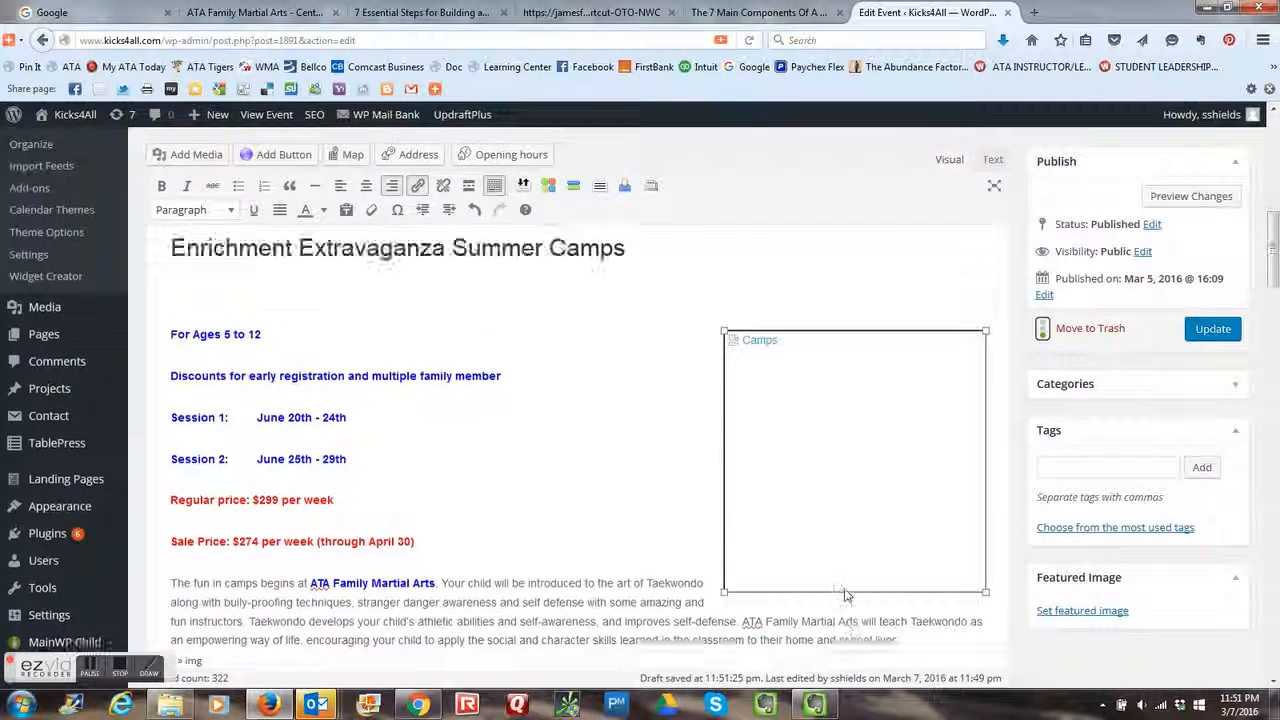
Step: Preview the event changes and examine the Camps image placement beside the session dates and prices
click(1193, 198)
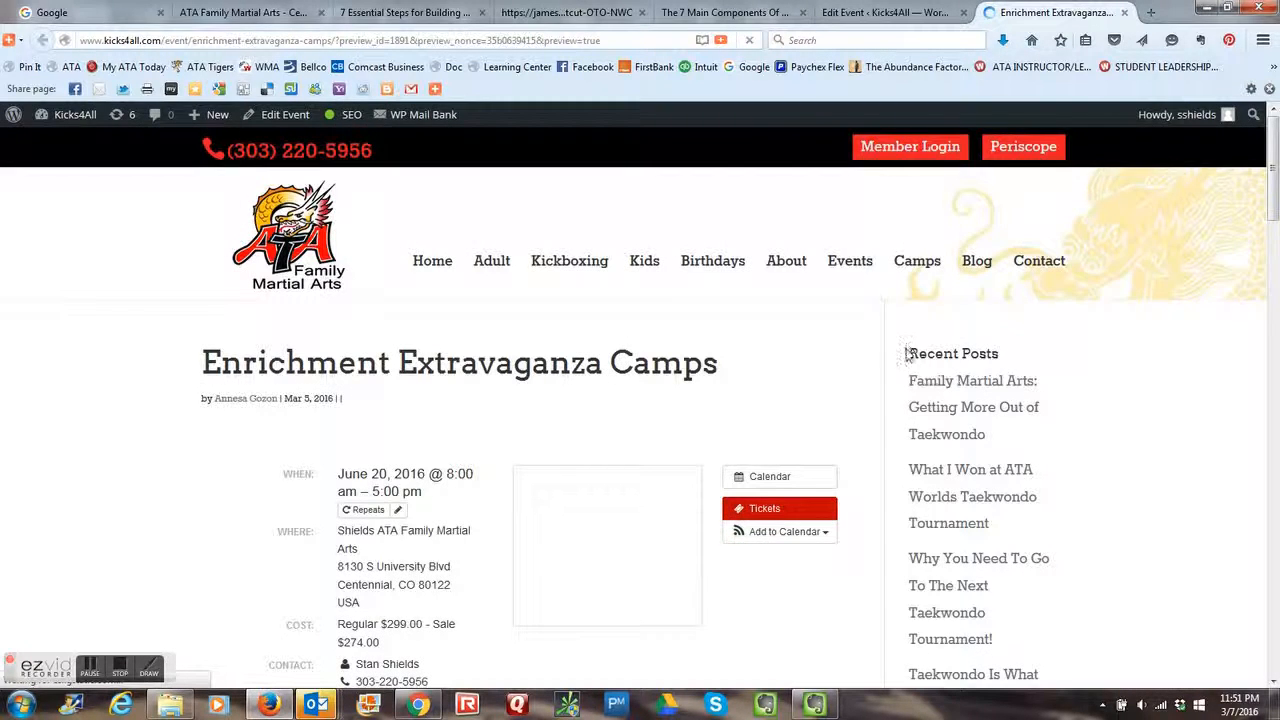
scroll(906, 348, down, 3)
scroll(1117, 384, down, 3)
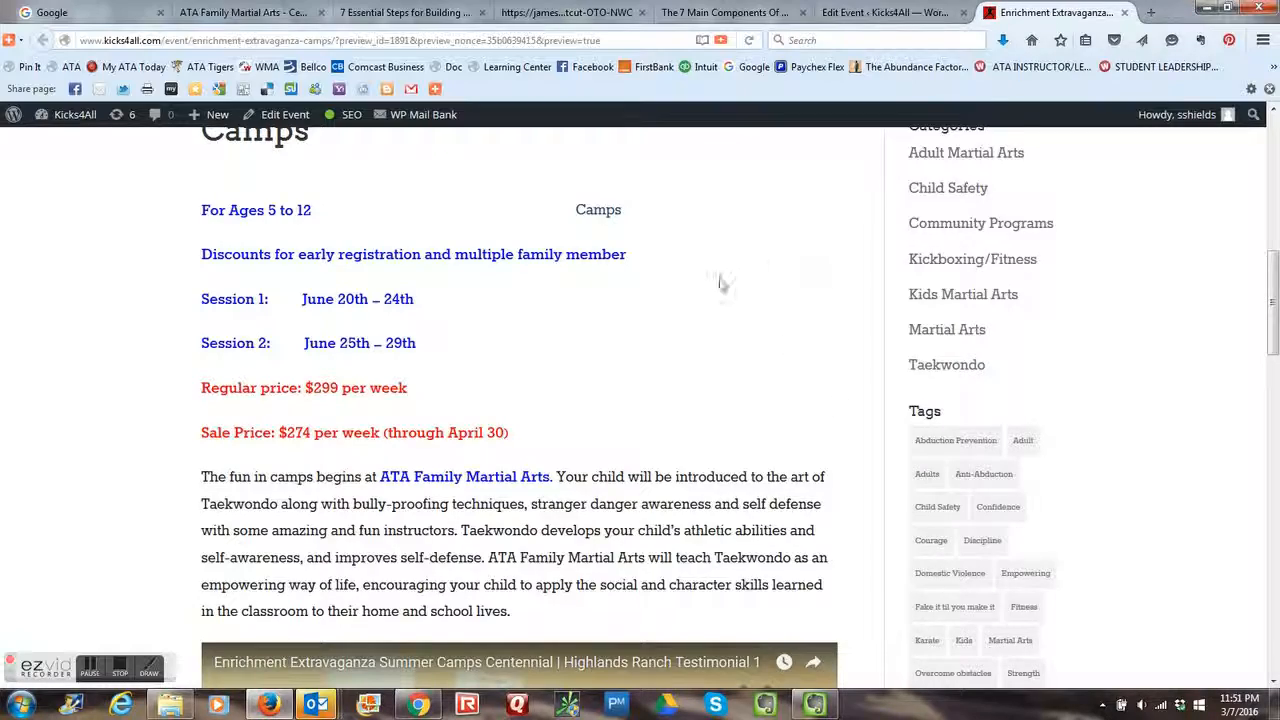
scroll(714, 305, down, 2)
scroll(714, 314, up, 3)
scroll(714, 320, down, 2)
scroll(714, 324, up, 1)
scroll(421, 260, up, 2)
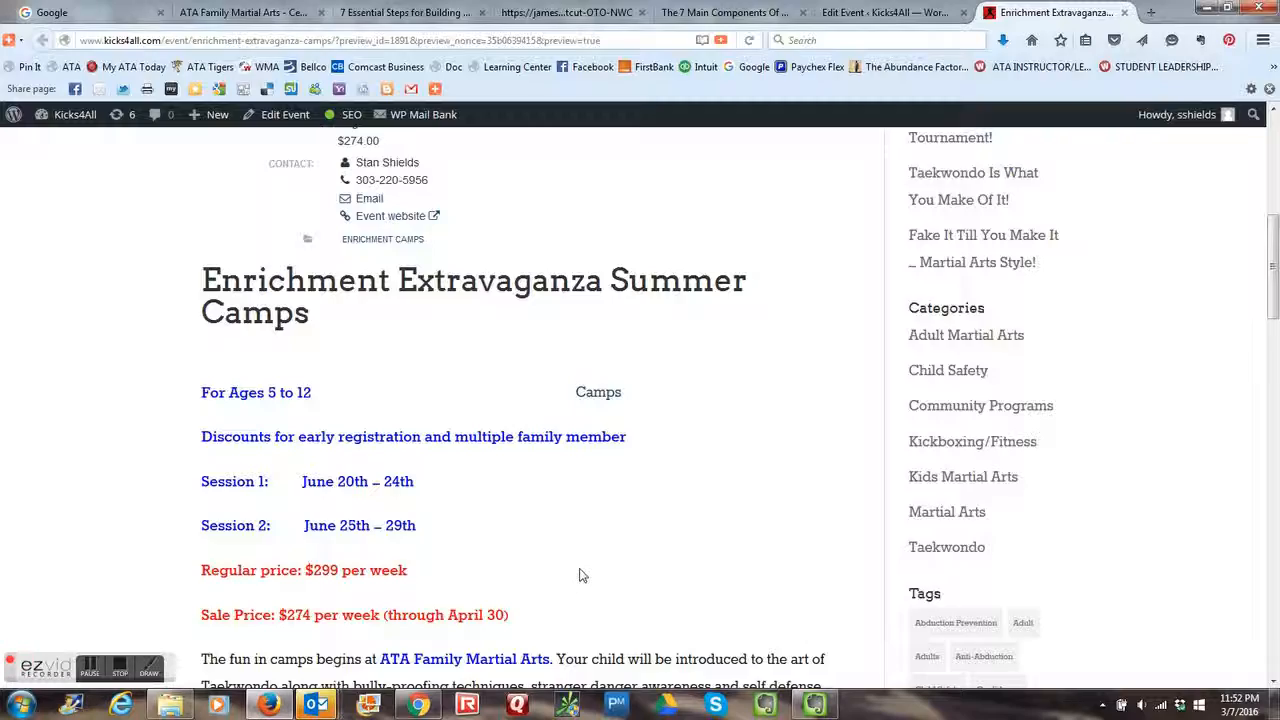
Step: Review the rest of the previewed event page down to the typical daily schedule, and close the preview
scroll(582, 575, down, 6)
scroll(579, 575, down, 12)
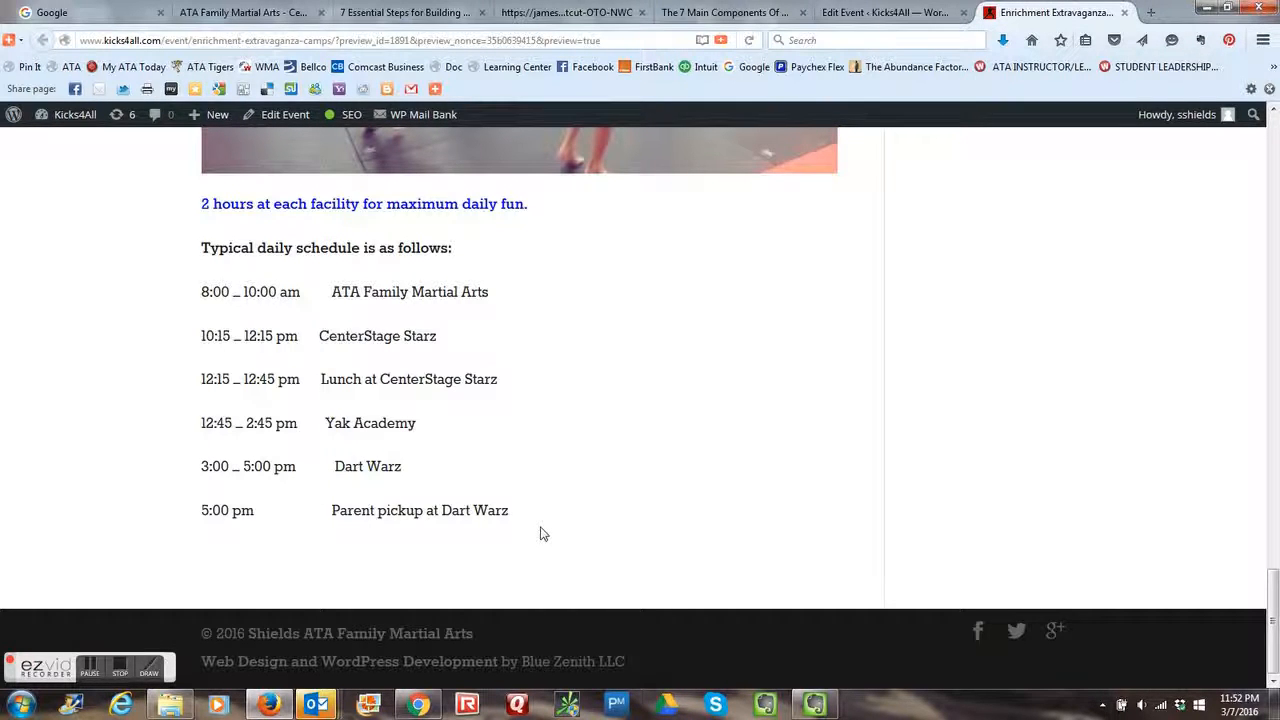
scroll(537, 540, up, 5)
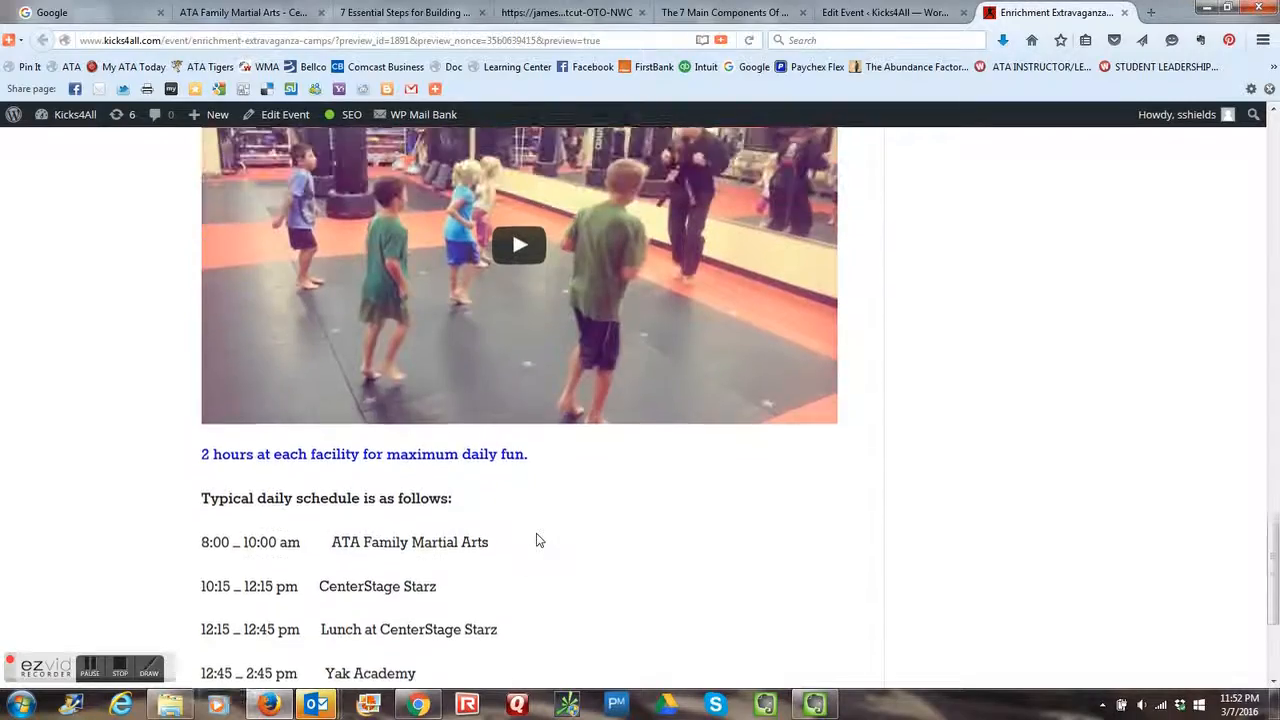
scroll(540, 549, up, 6)
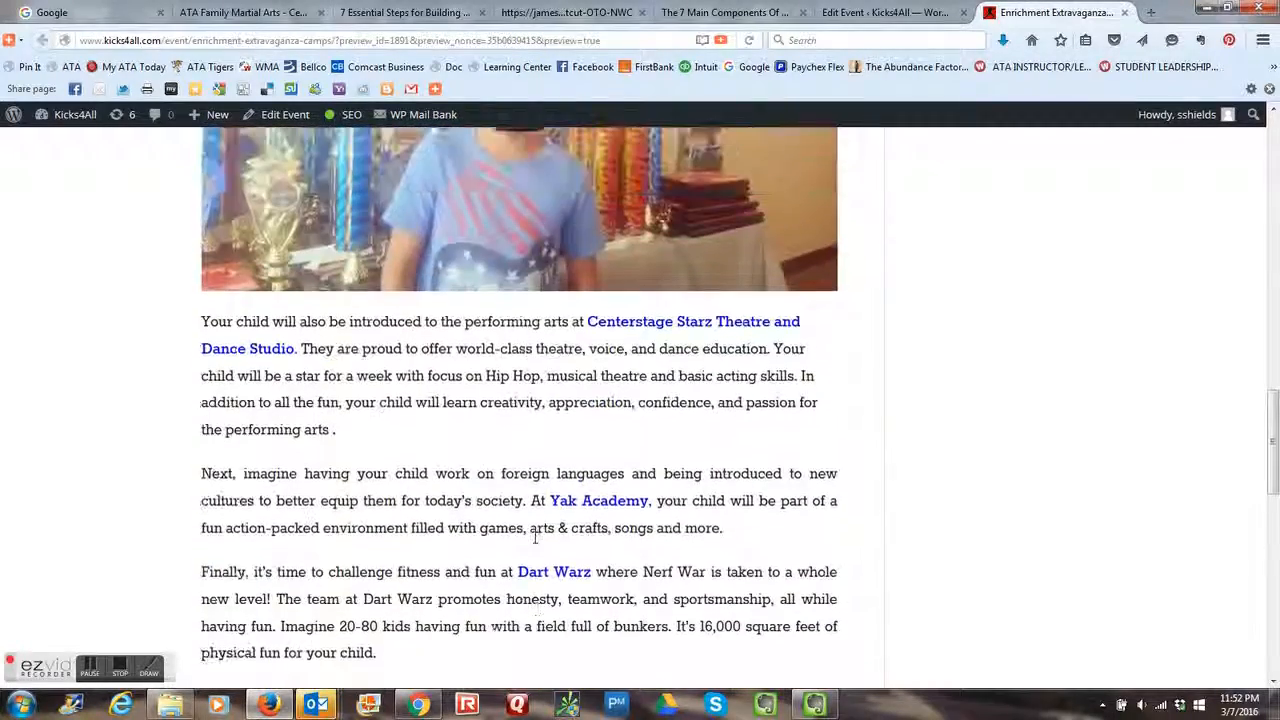
scroll(533, 537, up, 9)
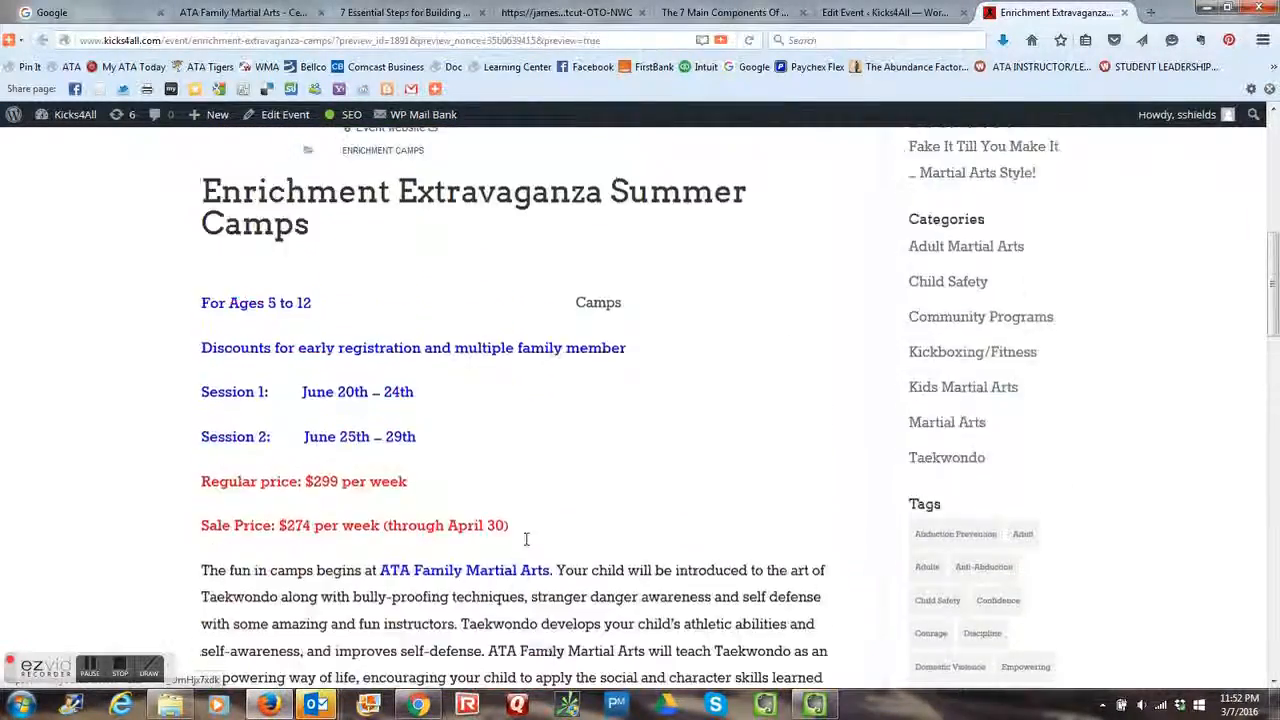
scroll(520, 545, up, 3)
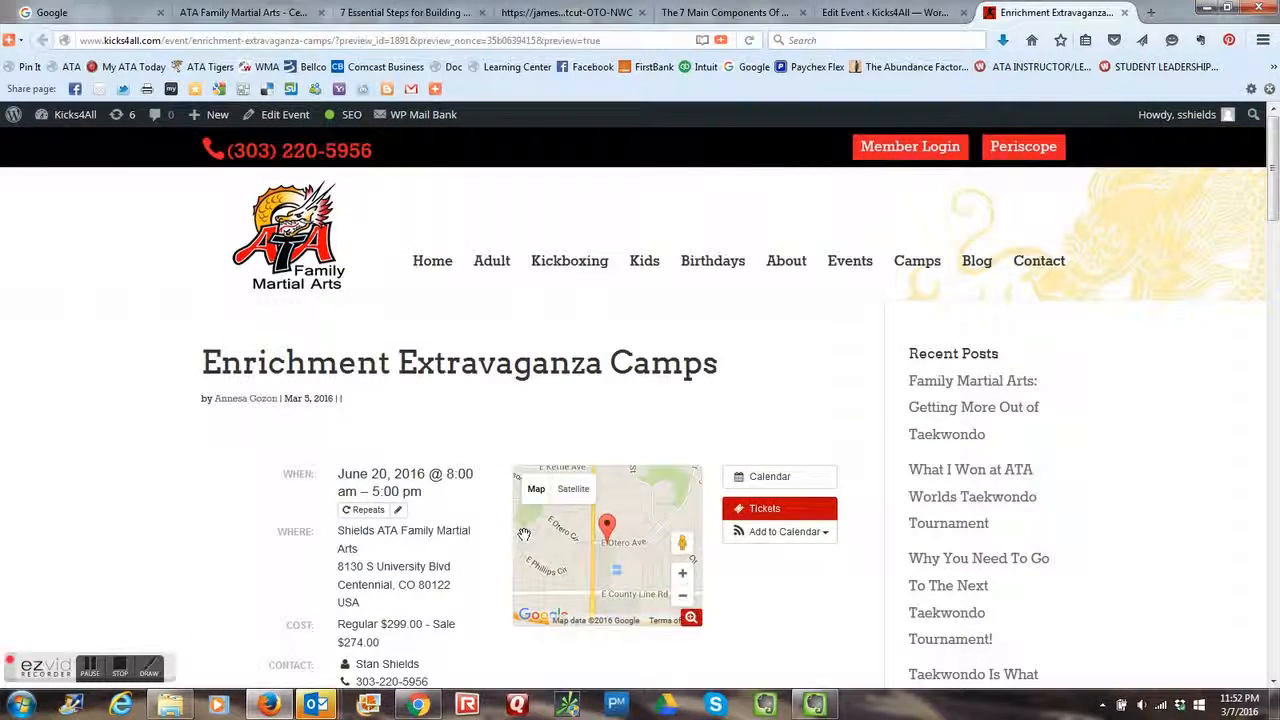
click(1125, 13)
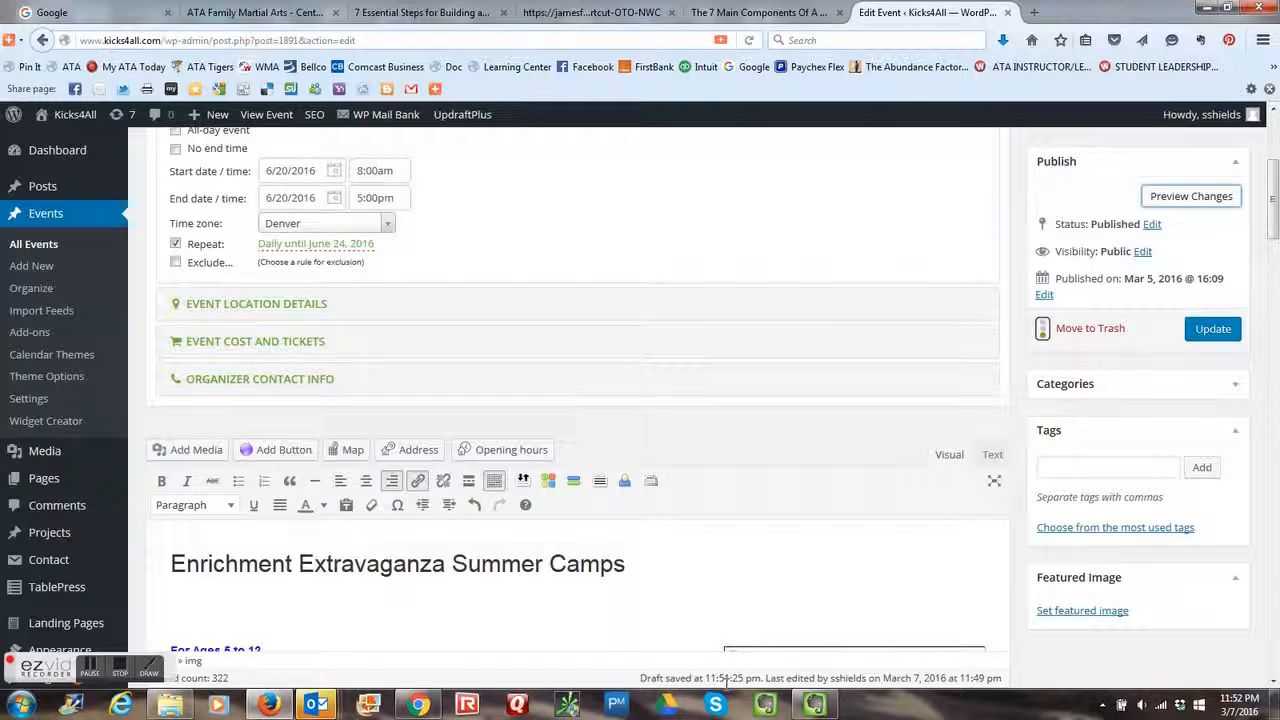
Step: Select the Camps image in the event editor and review the description's layout, videos and daily schedule
scroll(502, 540, down, 3)
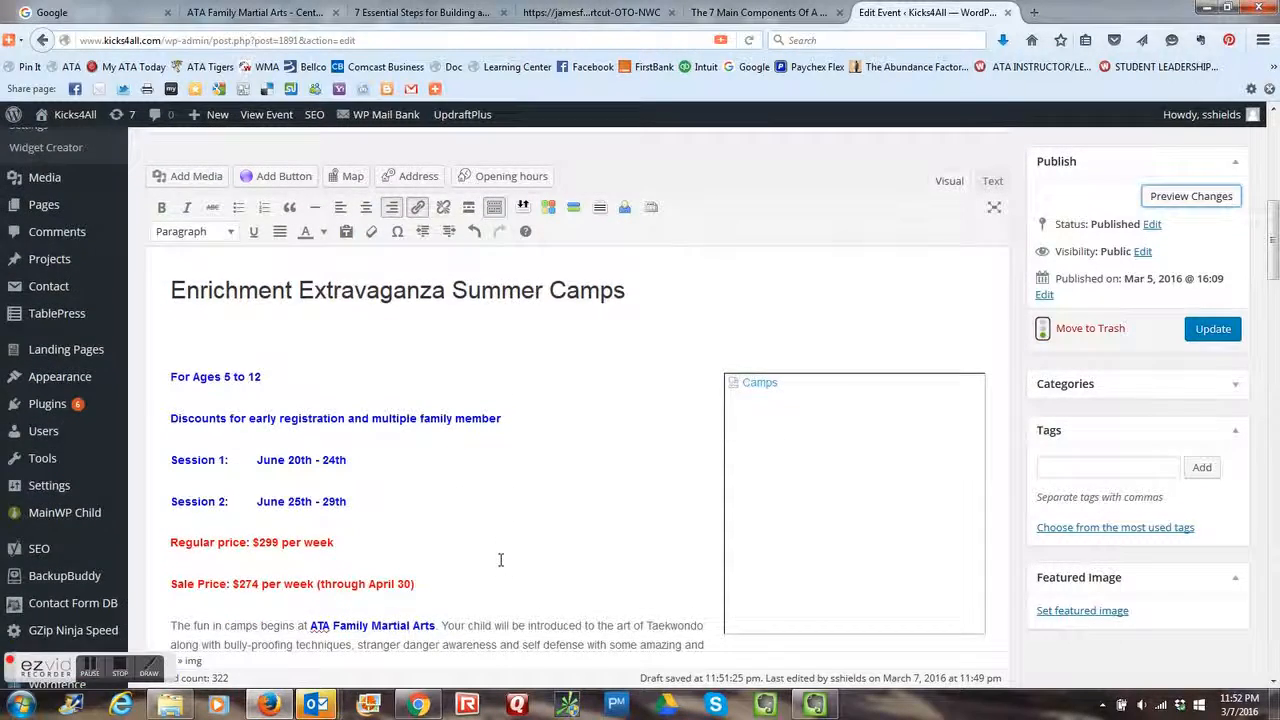
scroll(500, 560, down, 2)
click(803, 349)
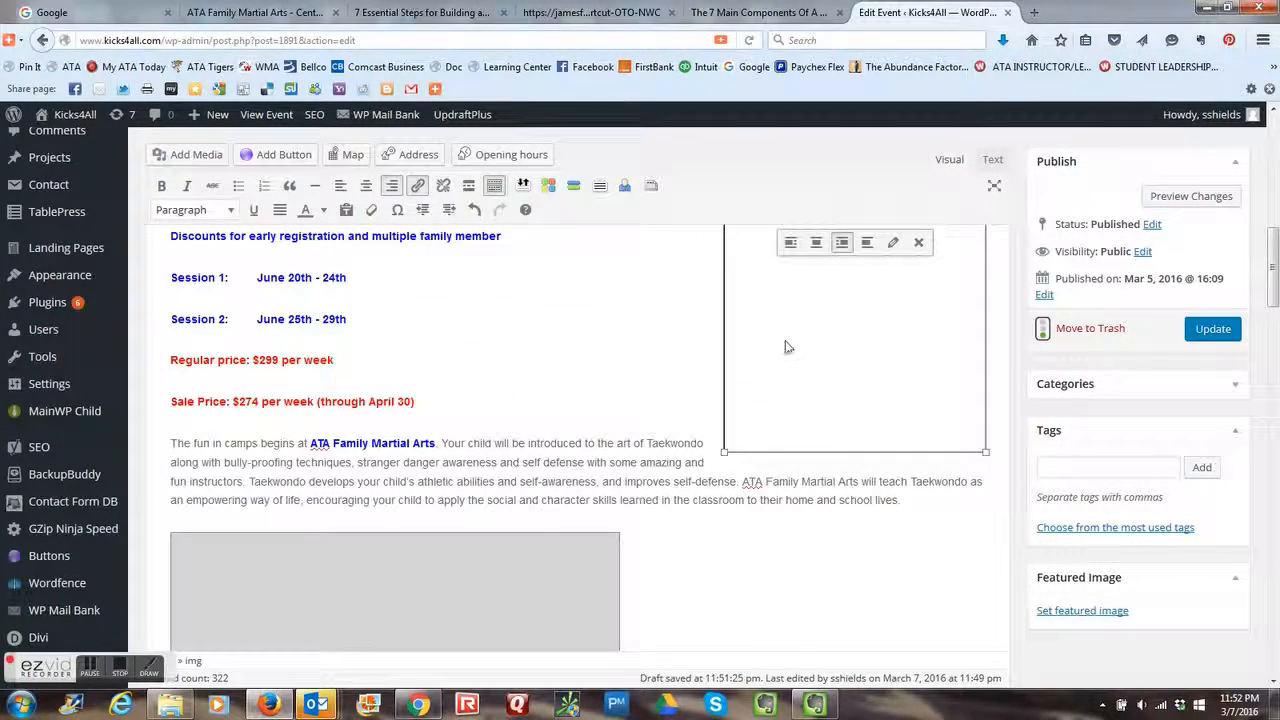
scroll(500, 361, up, 3)
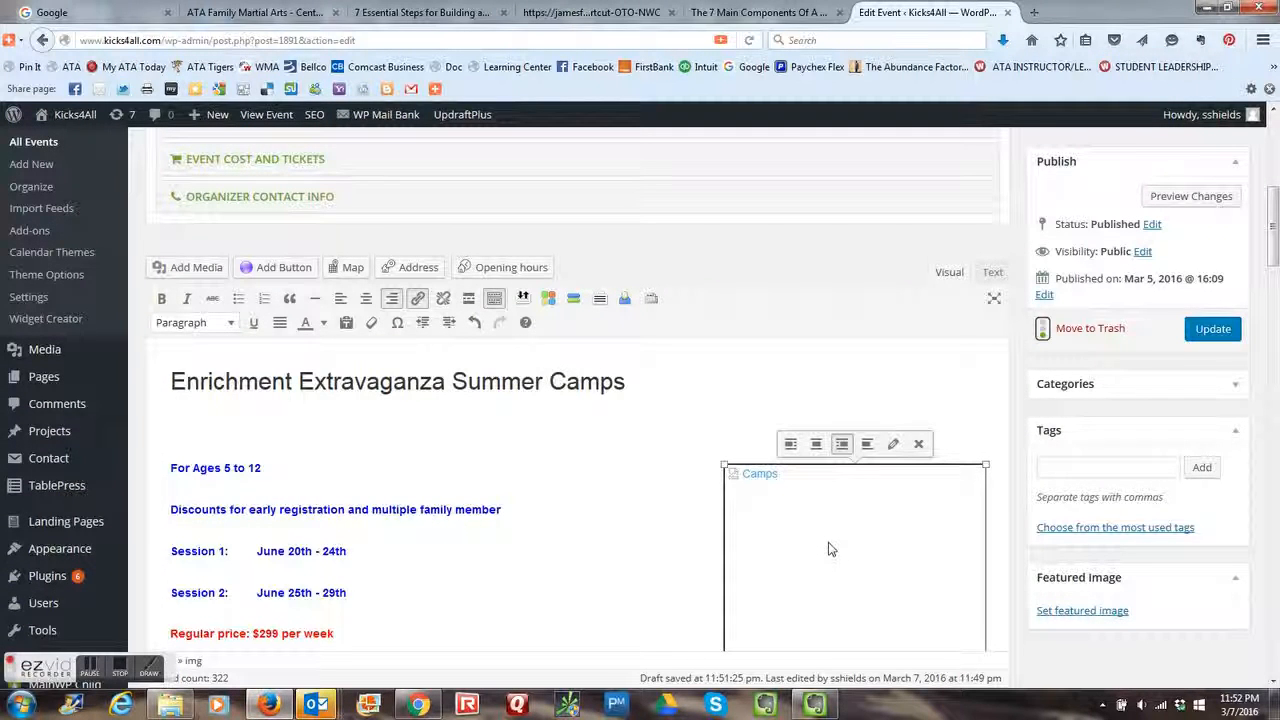
scroll(507, 515, down, 2)
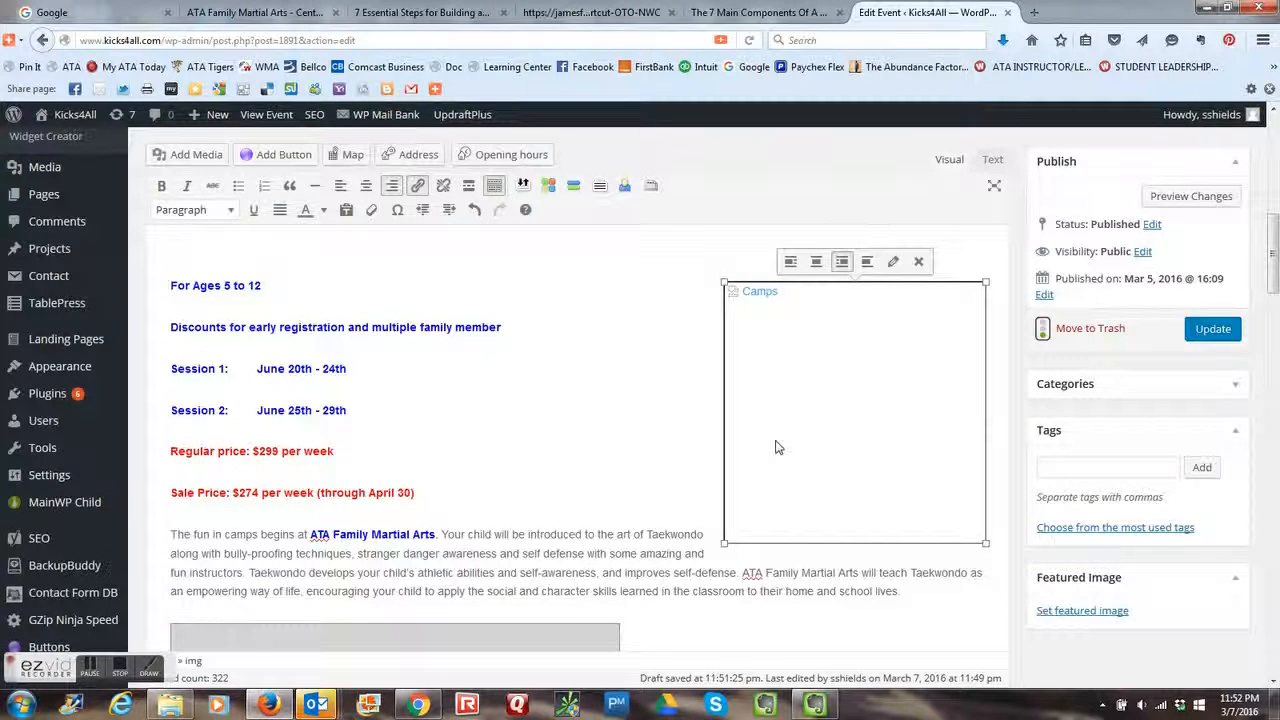
scroll(503, 443, down, 4)
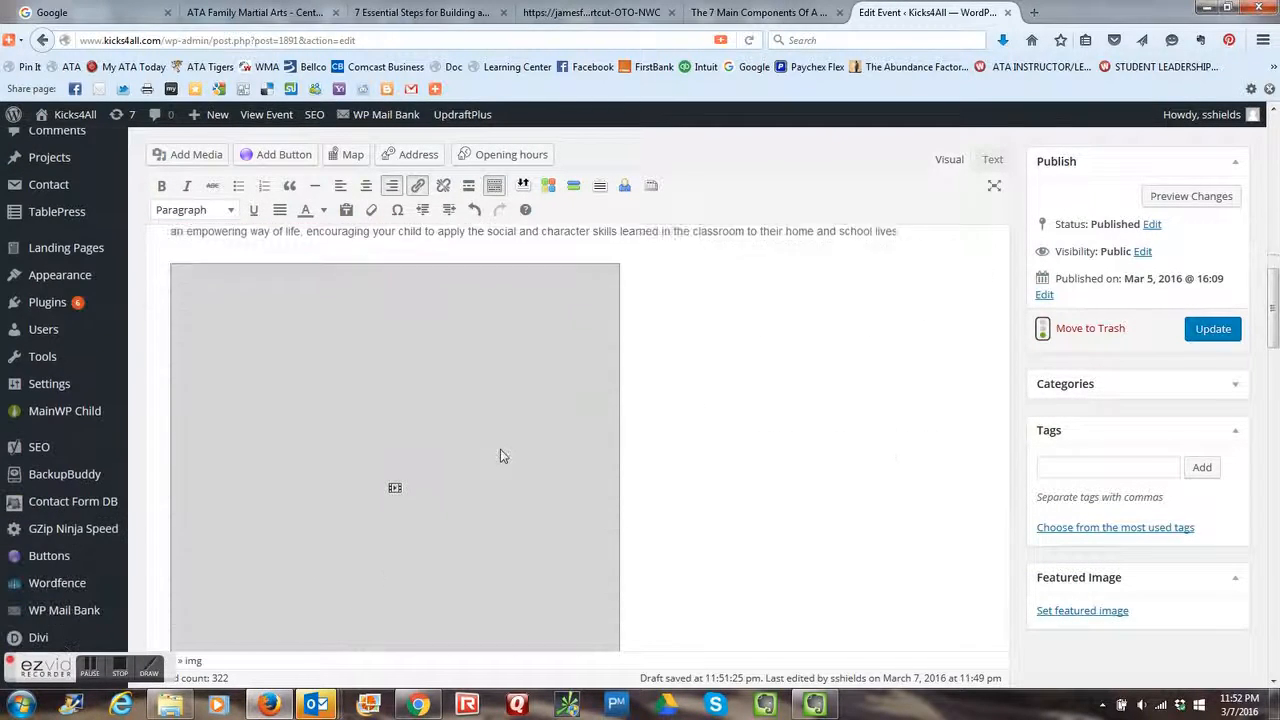
scroll(738, 432, down, 6)
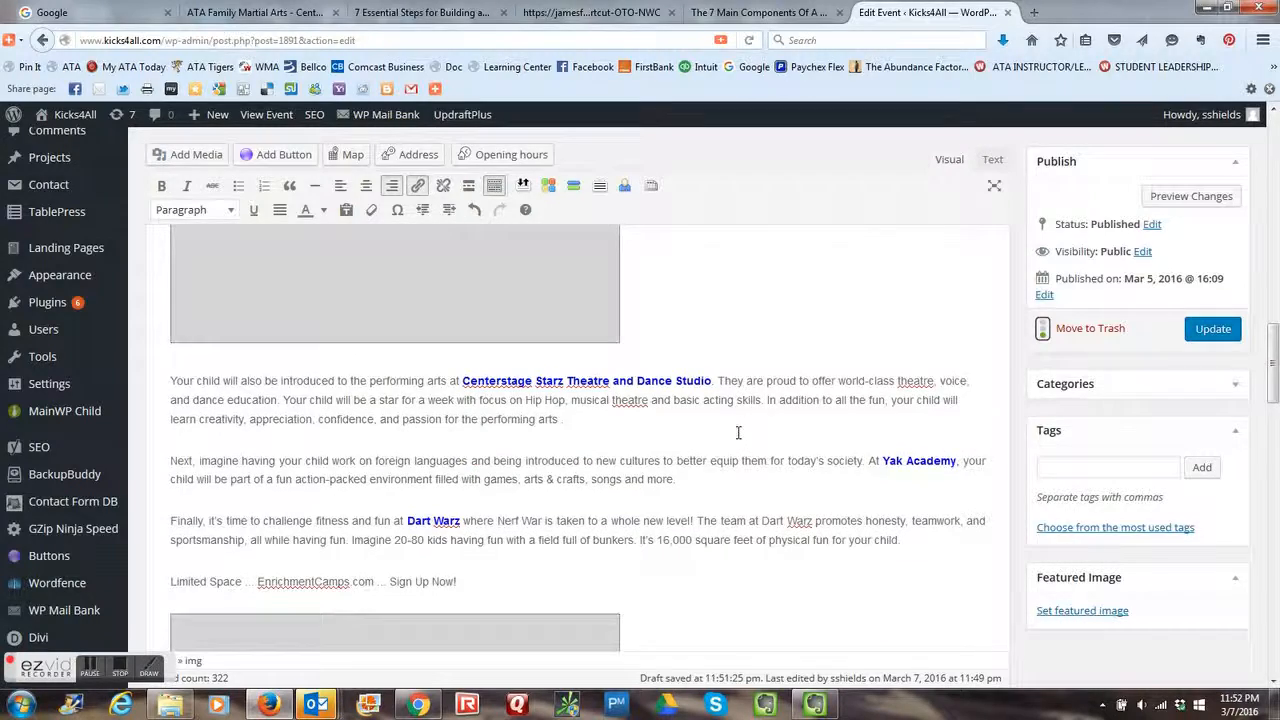
scroll(739, 434, down, 6)
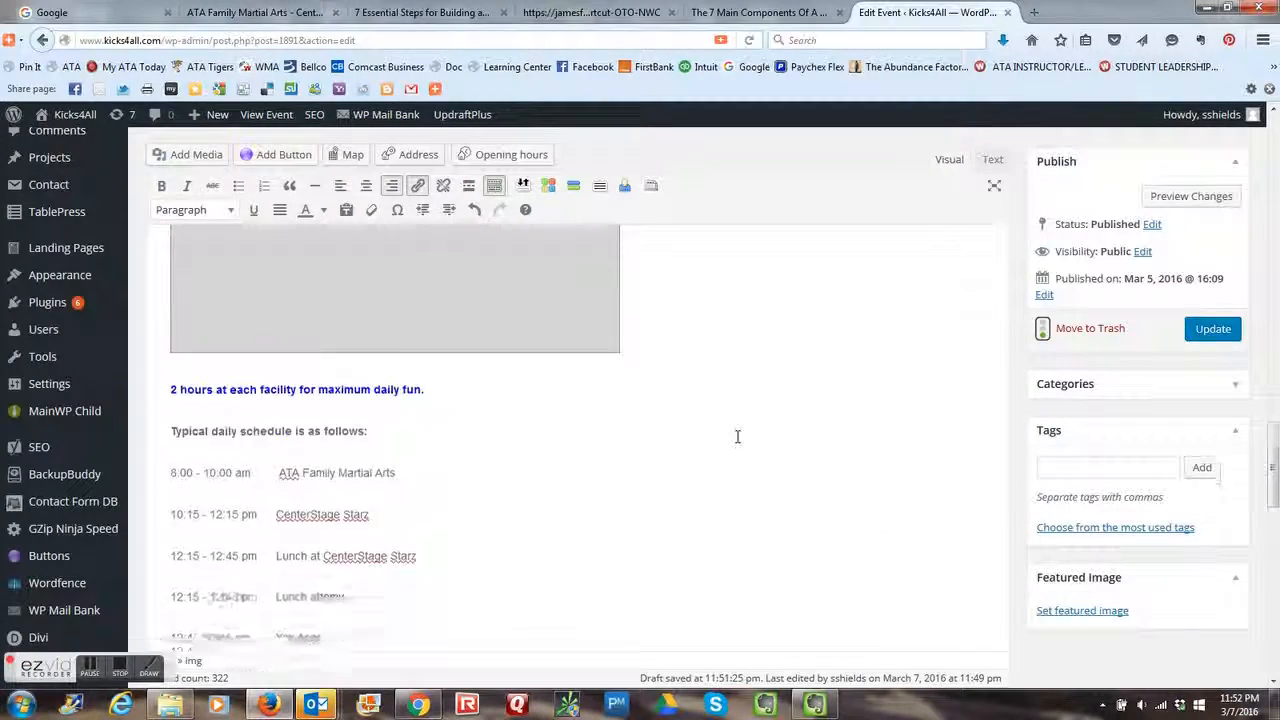
scroll(737, 439, up, 8)
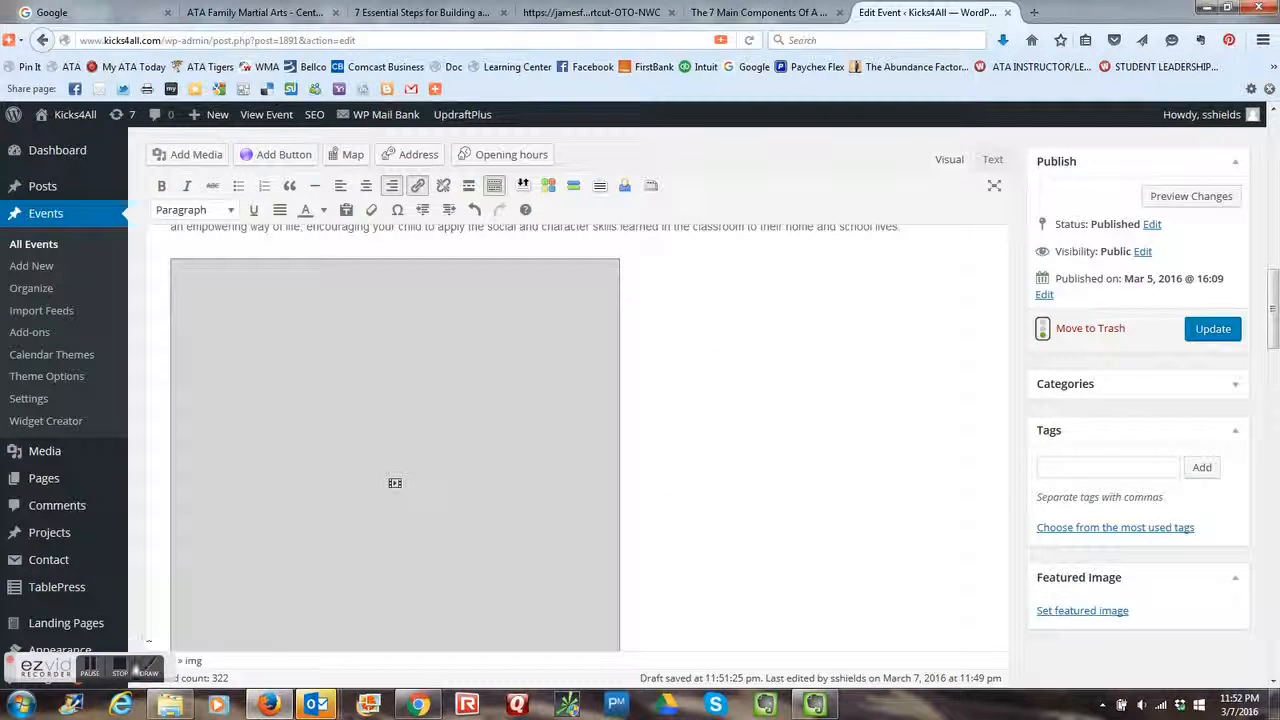
mouse_move(120, 677)
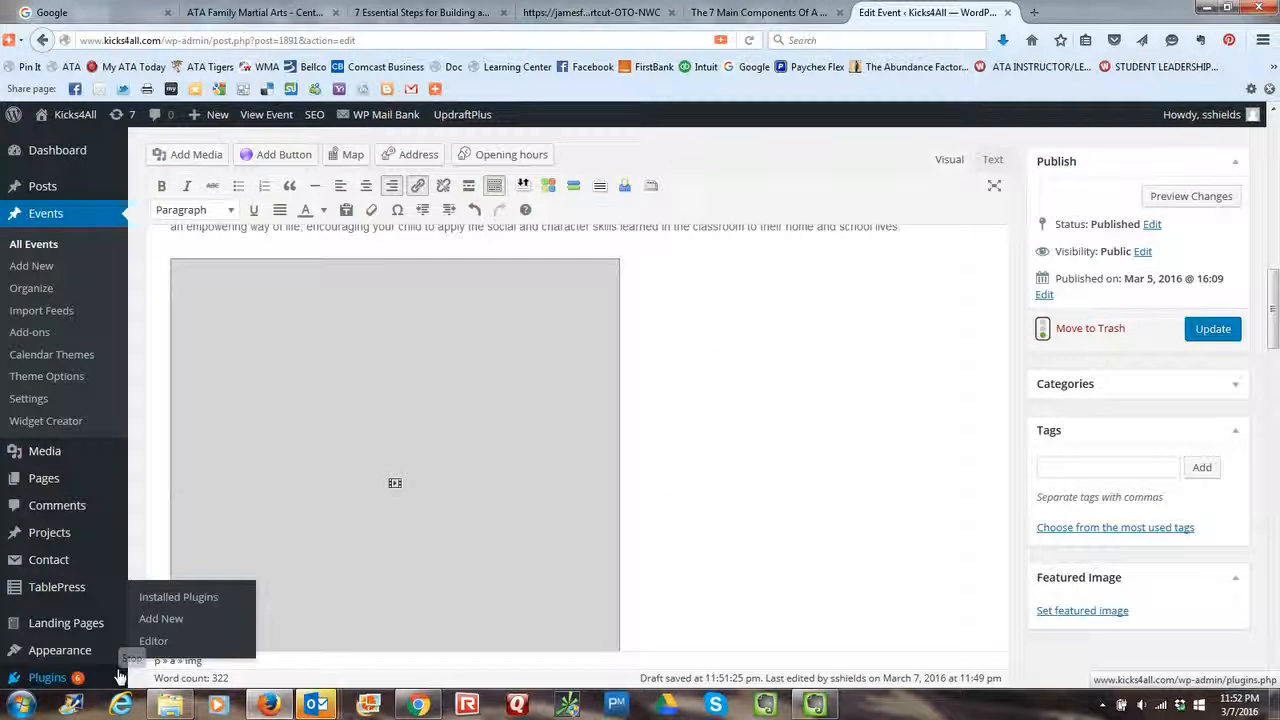